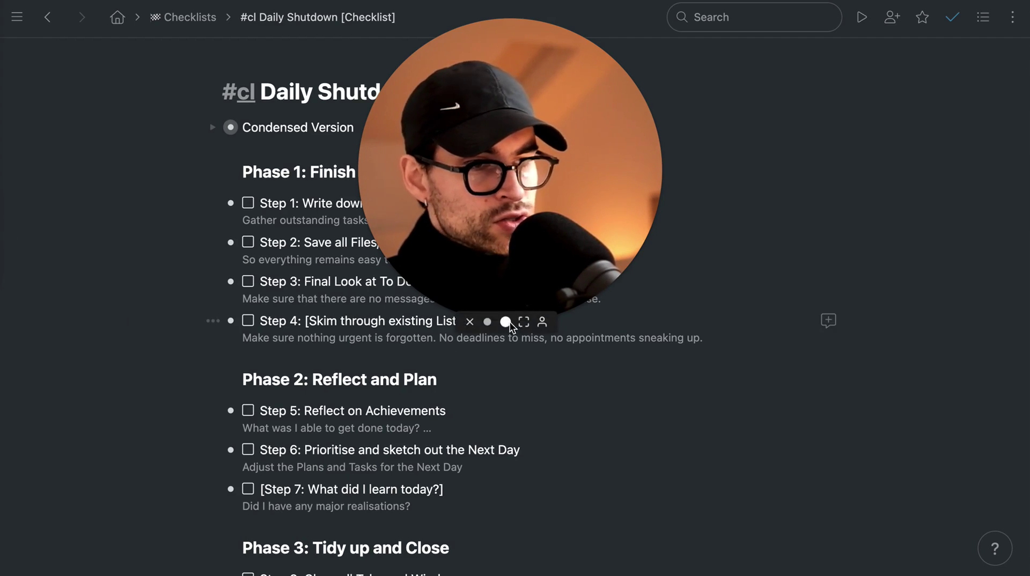
Place the cursor at the end of the Daily Shutdown checklist page title
left_click(491, 324)
left_click_drag(493, 222, 103, 95)
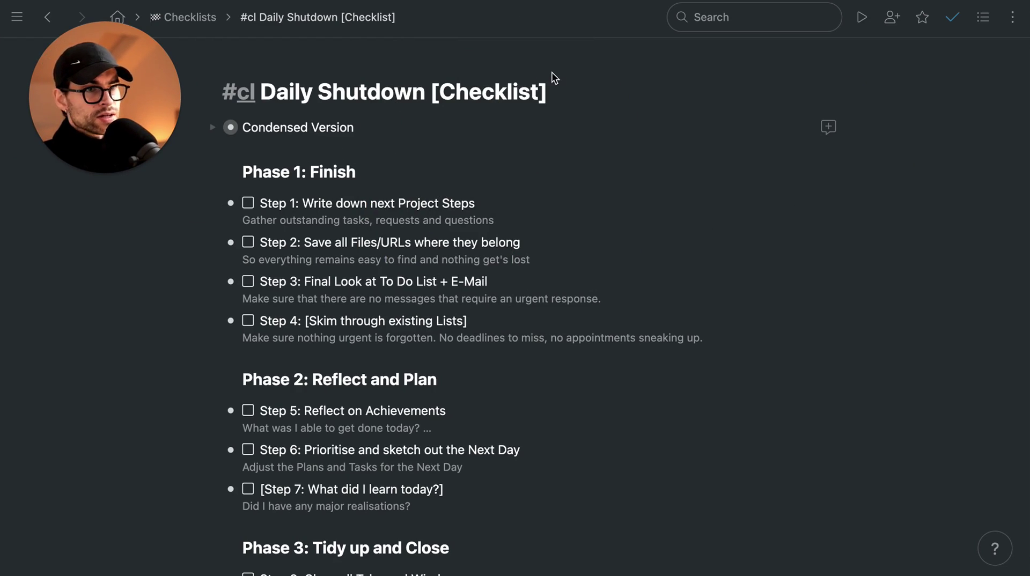
left_click(289, 92)
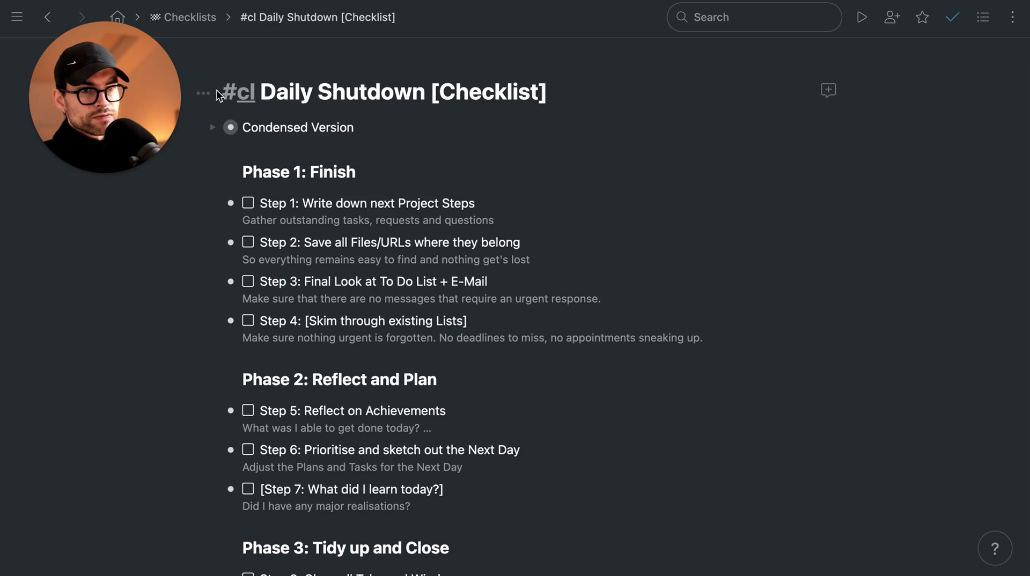
left_click(577, 92)
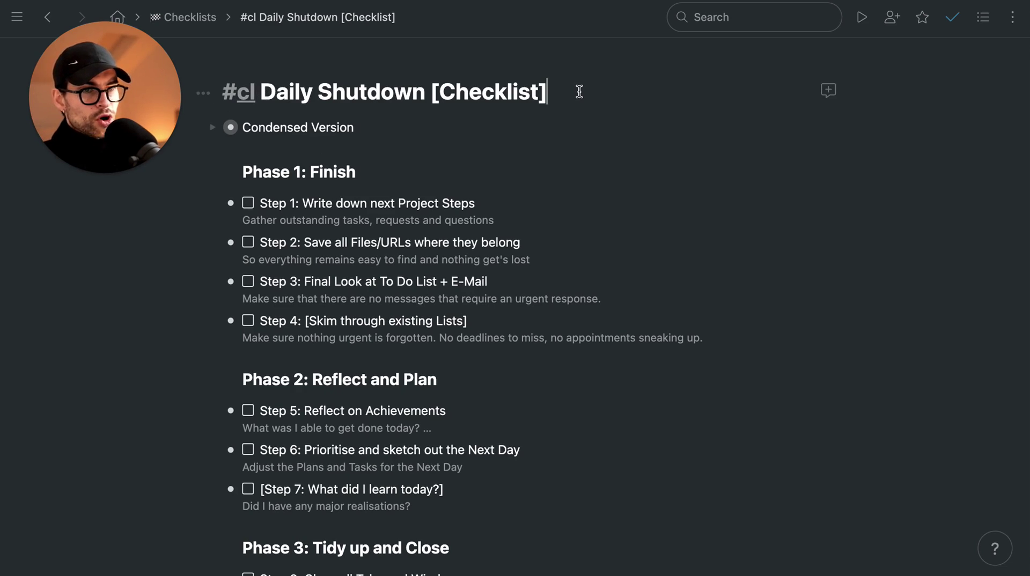
Search 'today' in Jump To and open the Sun, Mar 17 calendar page from the Today result
key("super+s")
type("tody")
left_click(417, 140)
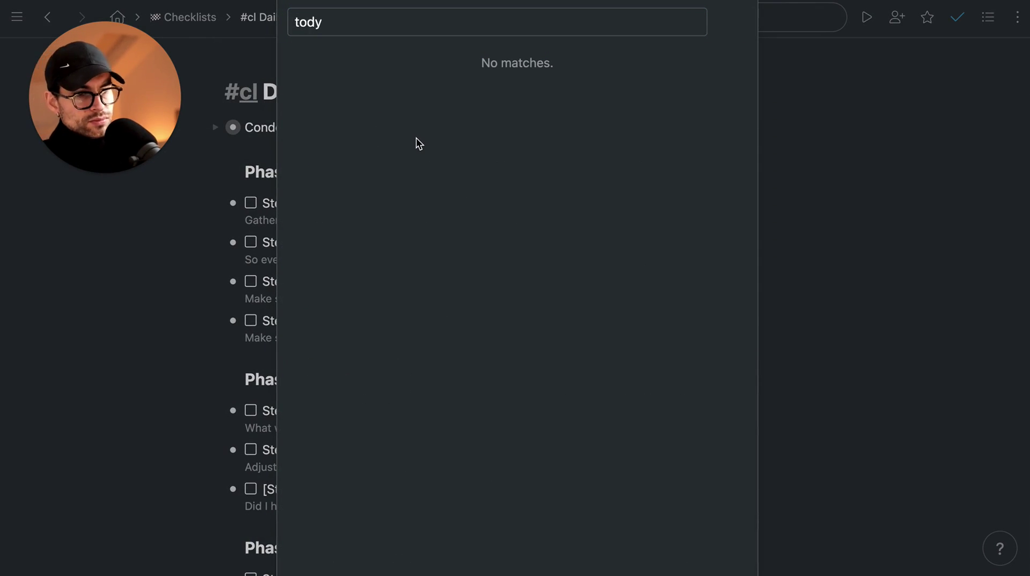
double_click(383, 26)
type("today")
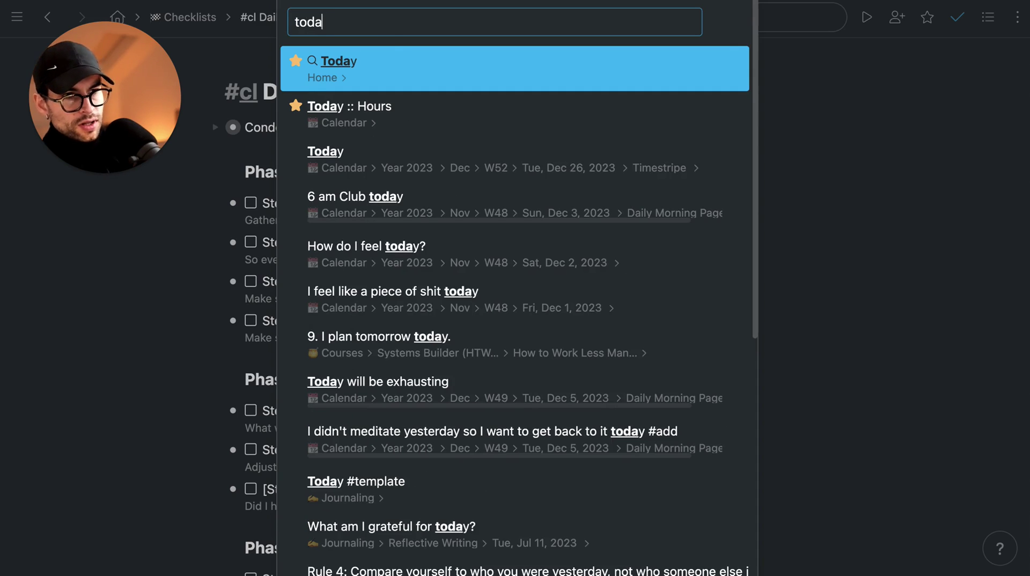
left_click(414, 64)
left_click(323, 209)
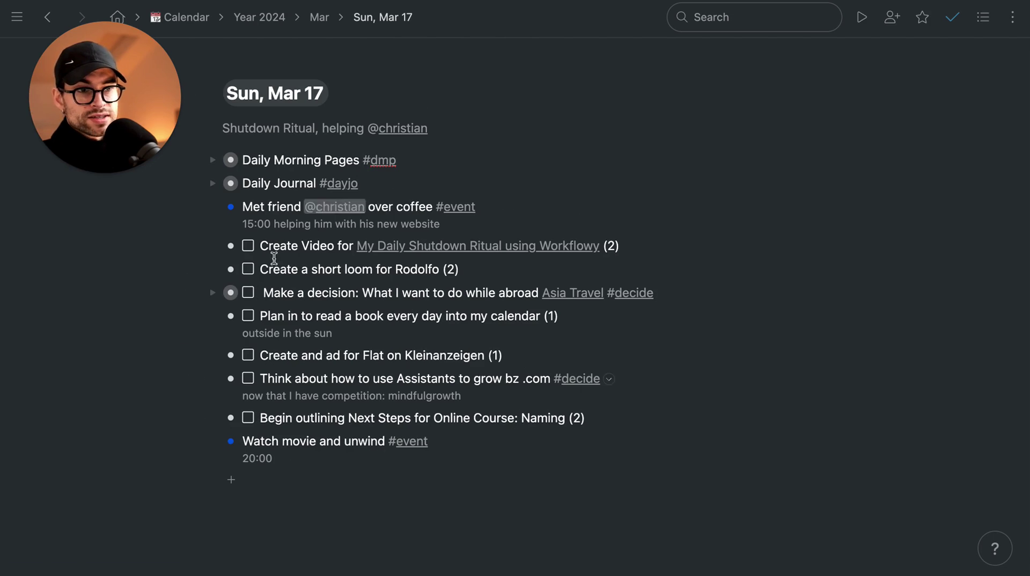
left_click(523, 207)
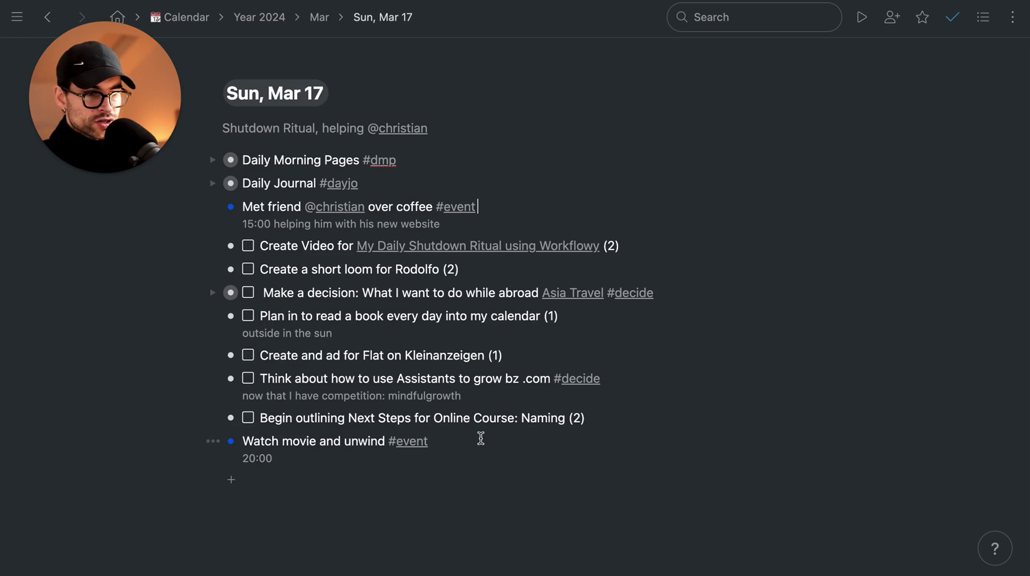
left_click(626, 420)
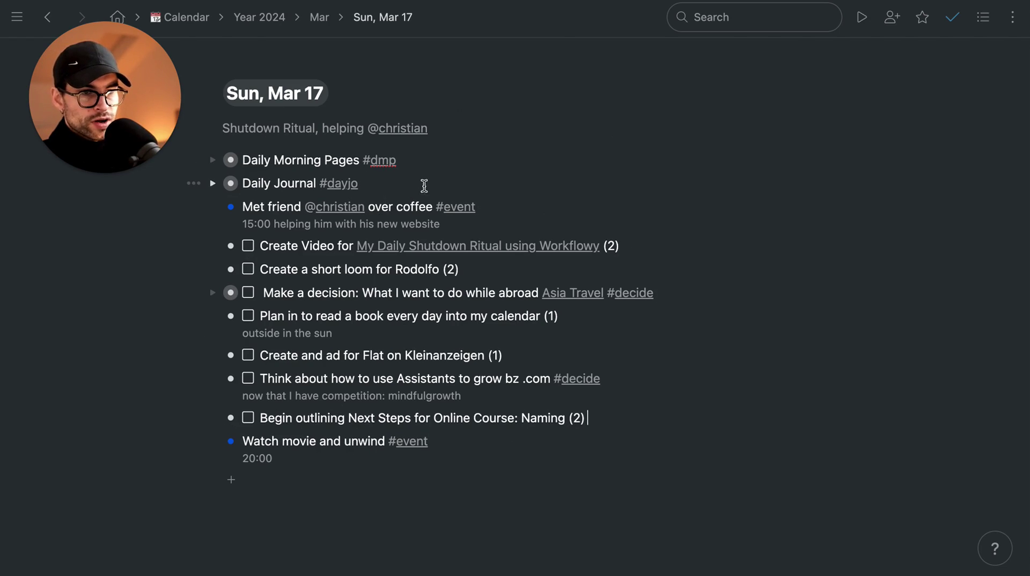
Mirror the Daily Shutdown checklist into a new bullet under Daily Journal using ((#cl daily
left_click(417, 178)
key("Return")
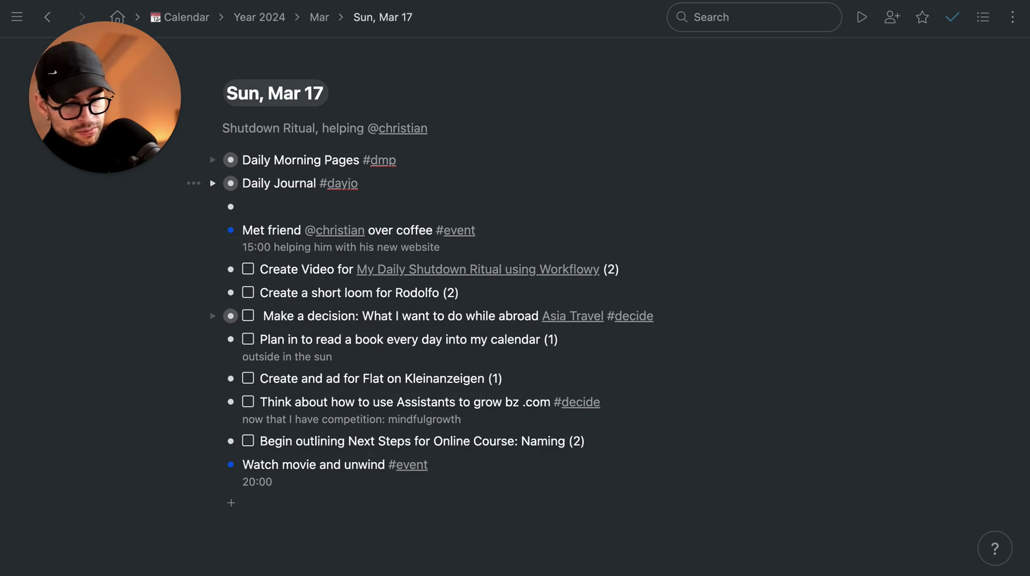
type("/")
key("BackSpace")
type("((#")
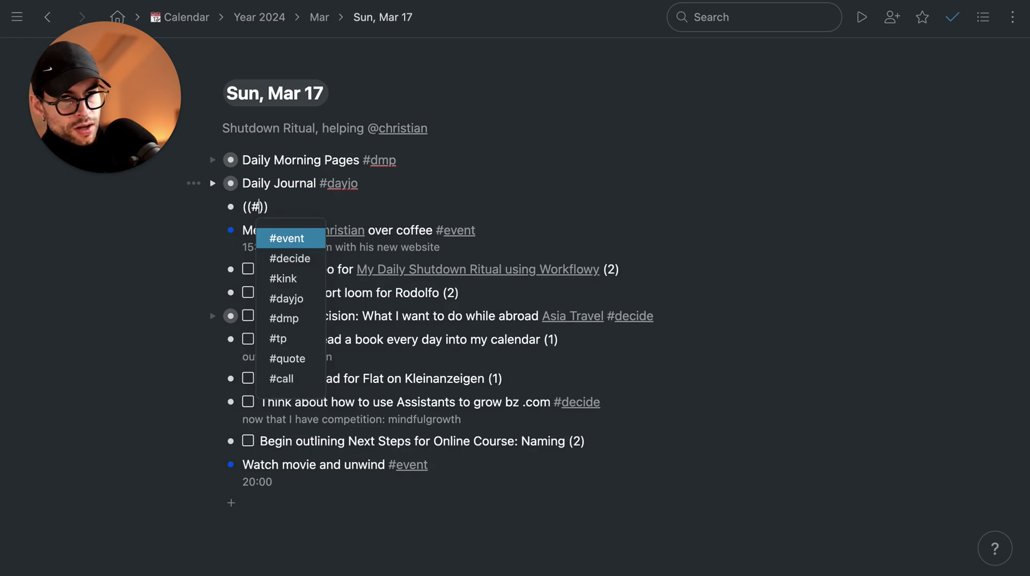
type("cl d")
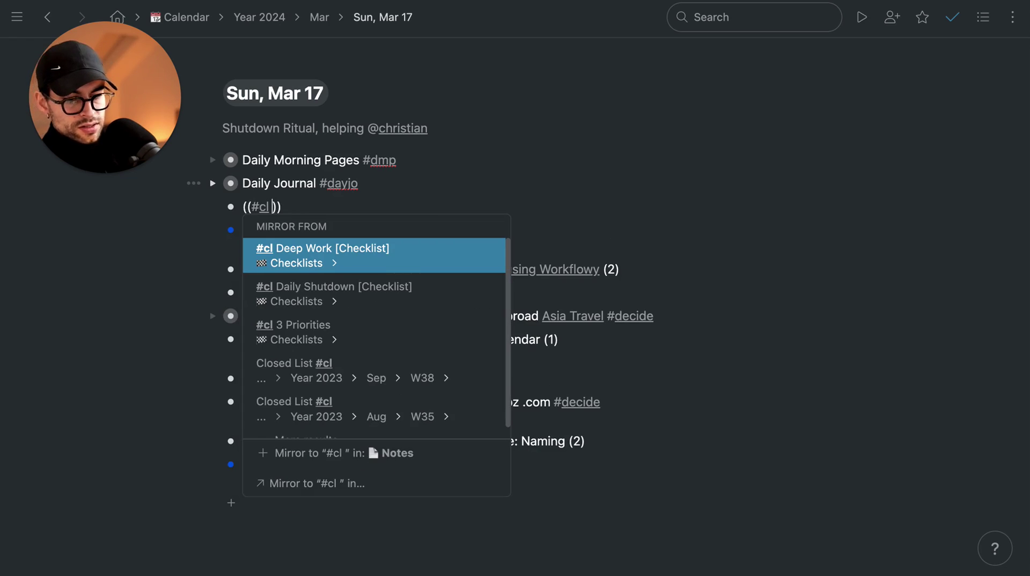
type("aily")
left_click(436, 247)
Detach the mirror into an independent copy, then expand it and its Condensed Version
type("/")
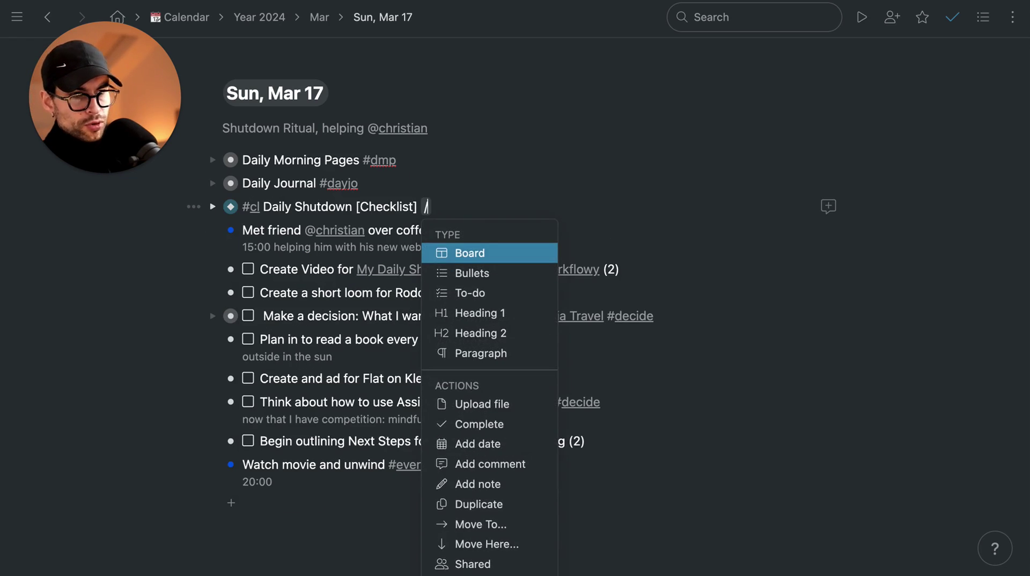
type("det")
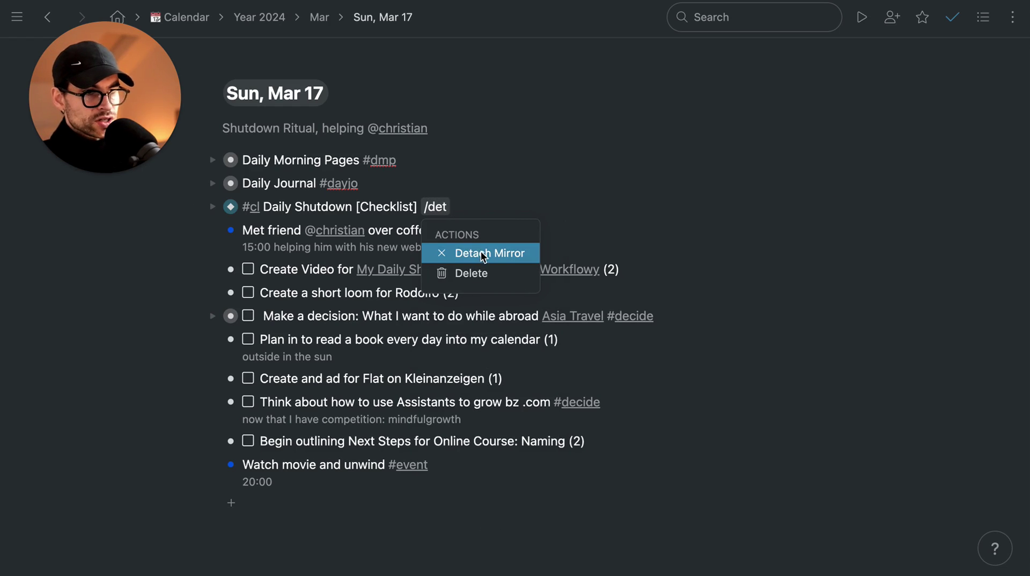
left_click(481, 253)
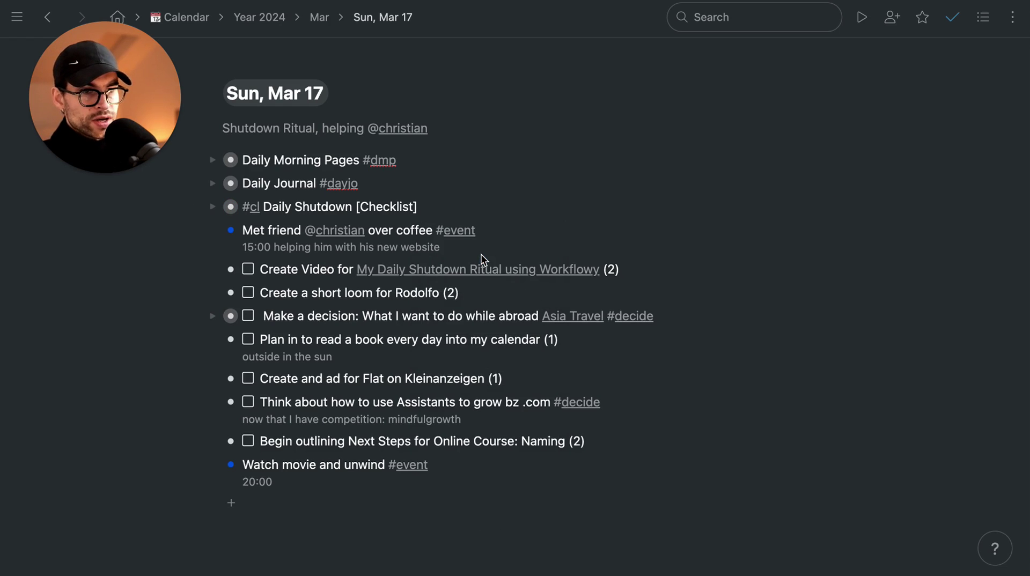
left_click(213, 206)
scroll(344, 241, "down", 1)
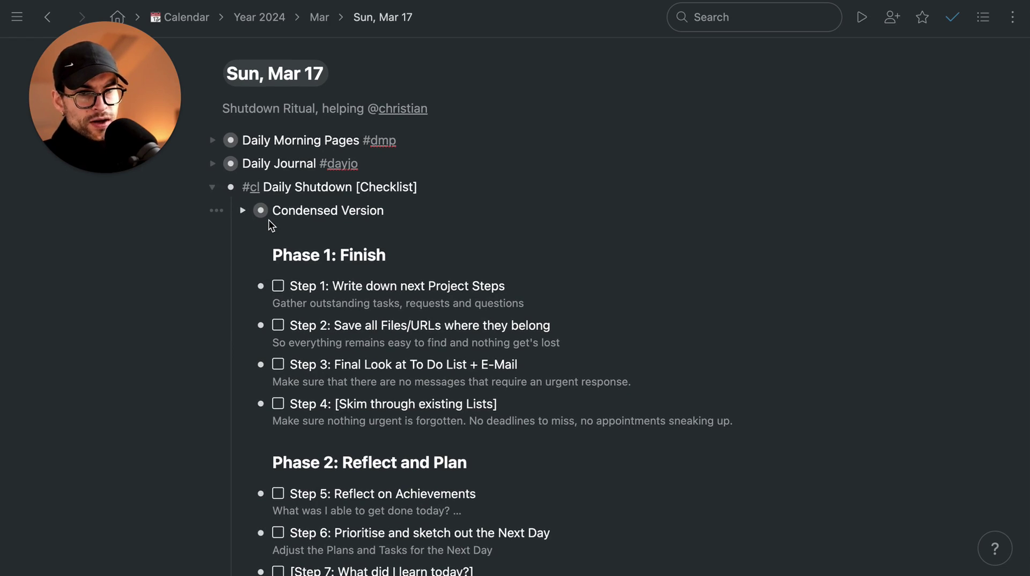
left_click(242, 211)
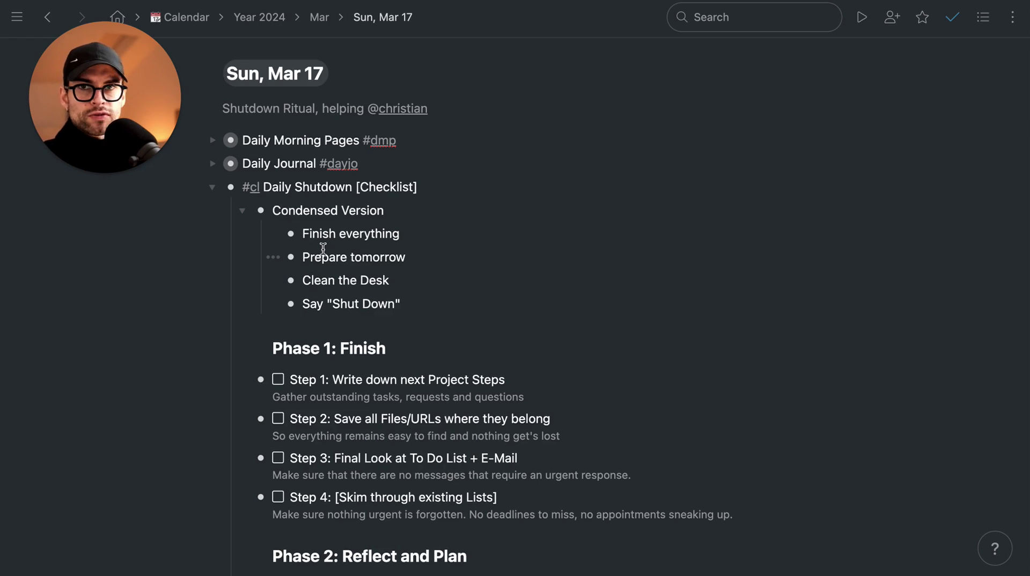
left_click(231, 187)
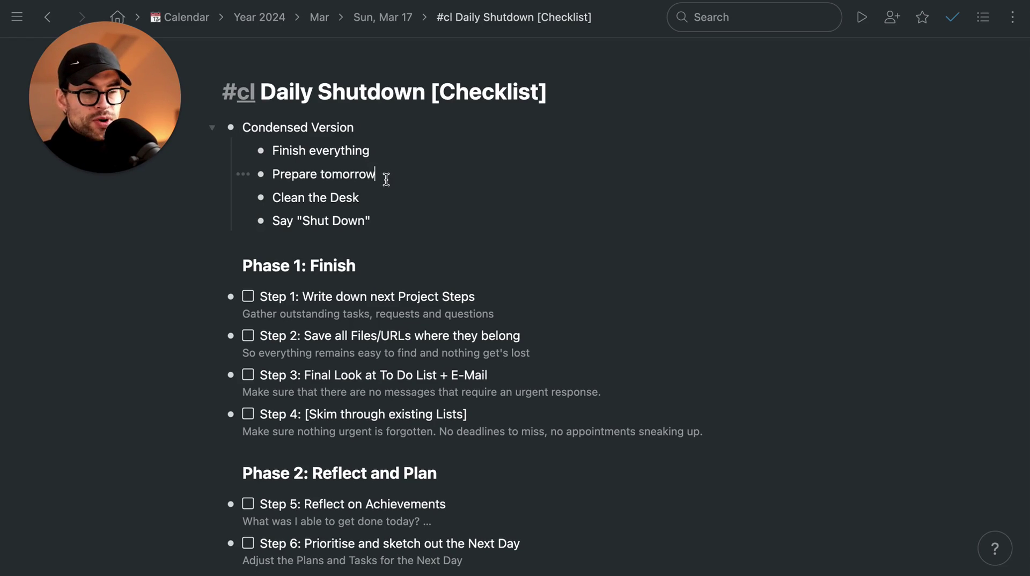
left_click(385, 200)
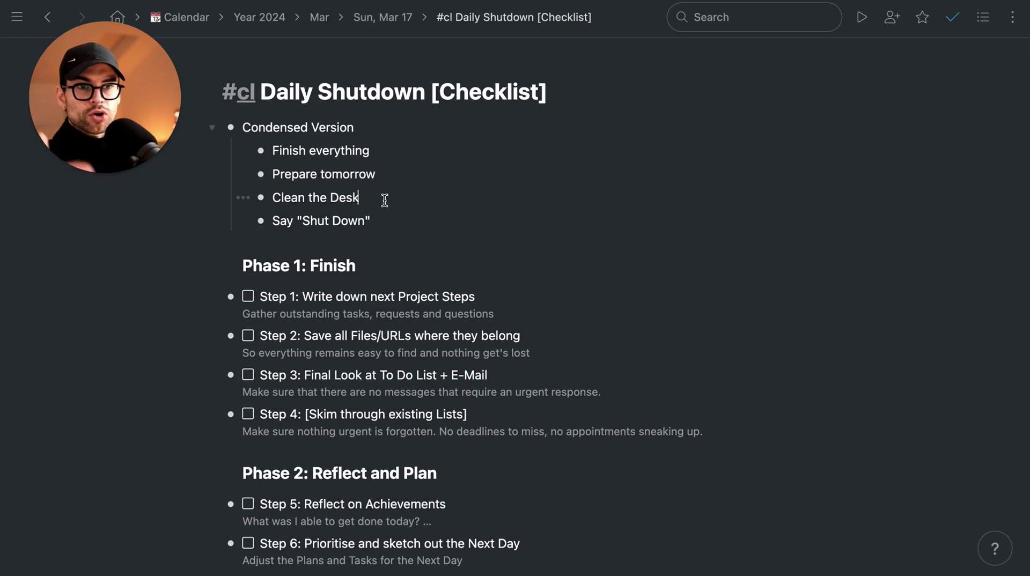
left_click(397, 225)
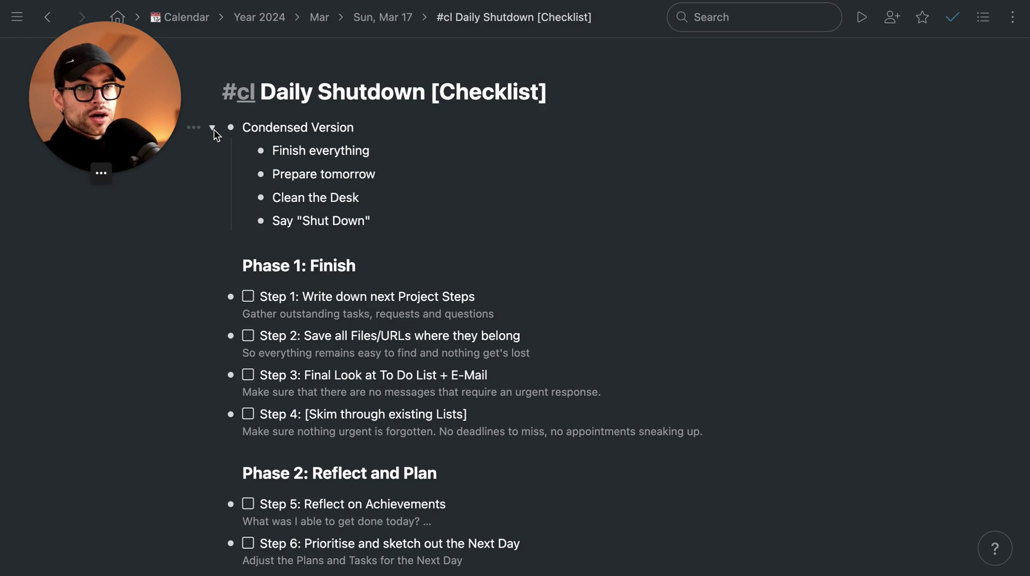
left_click(213, 128)
left_click(382, 17)
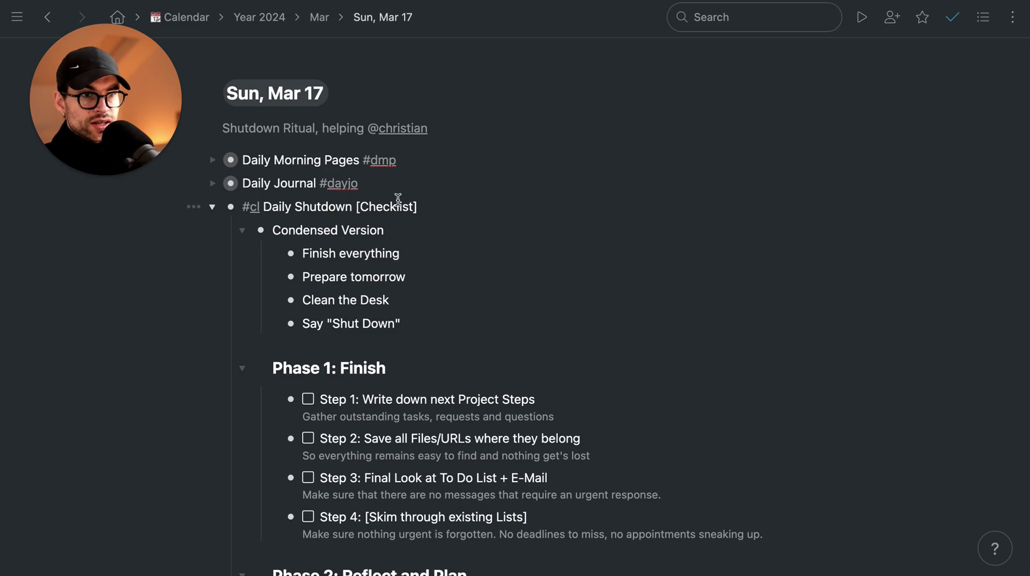
left_click(243, 231)
left_click(231, 207)
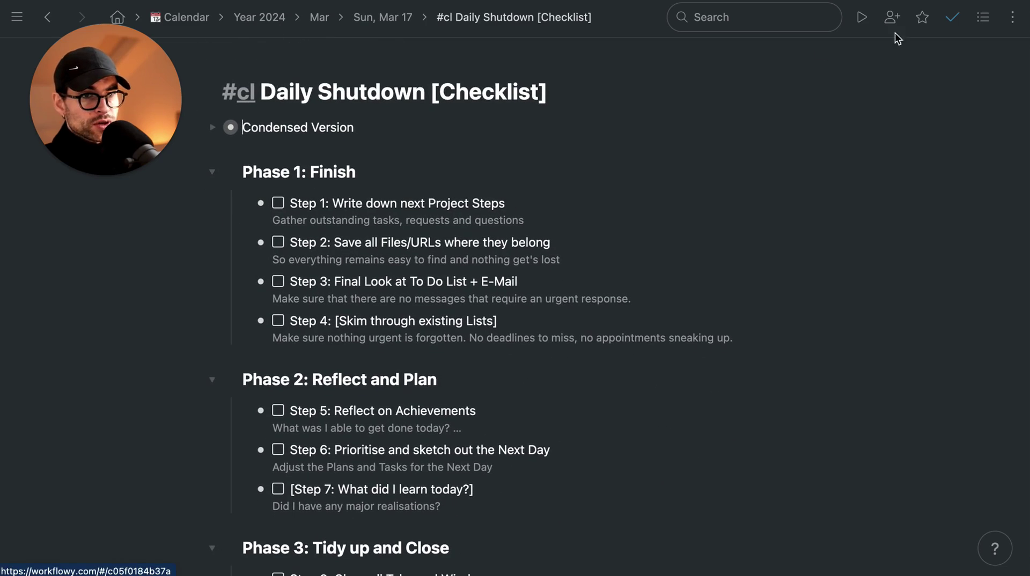
left_click(974, 25)
left_click(972, 100)
left_click(375, 17)
scroll(387, 304, "right", 6)
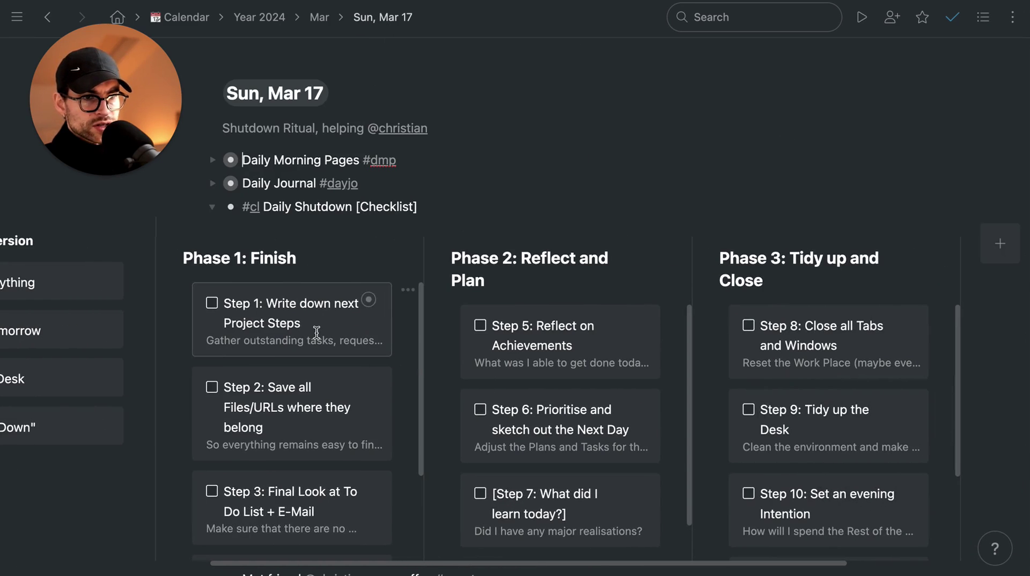
scroll(317, 333, "down", 3)
scroll(317, 333, "down", 5)
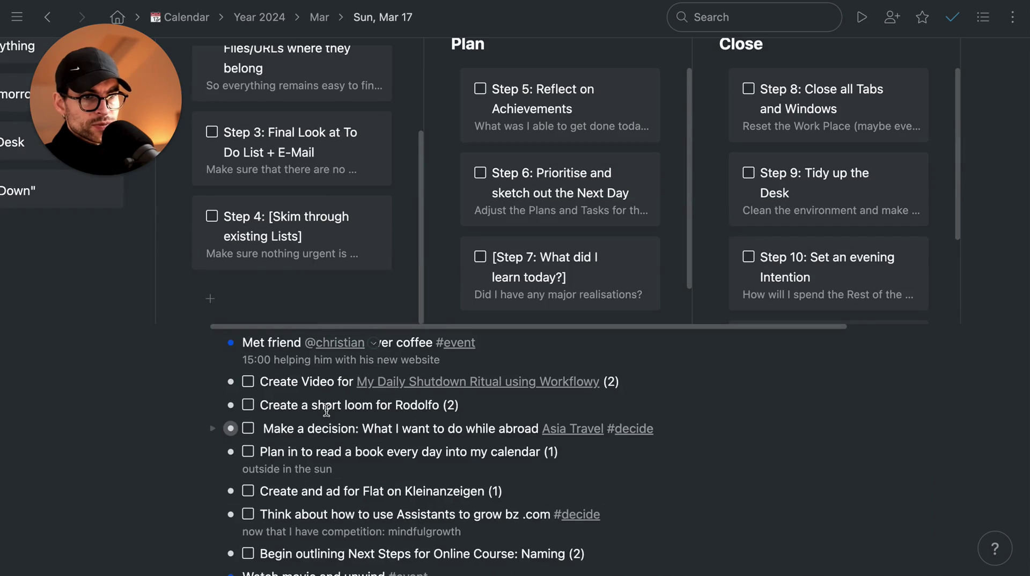
scroll(326, 411, "up", 5)
scroll(295, 340, "up", 3)
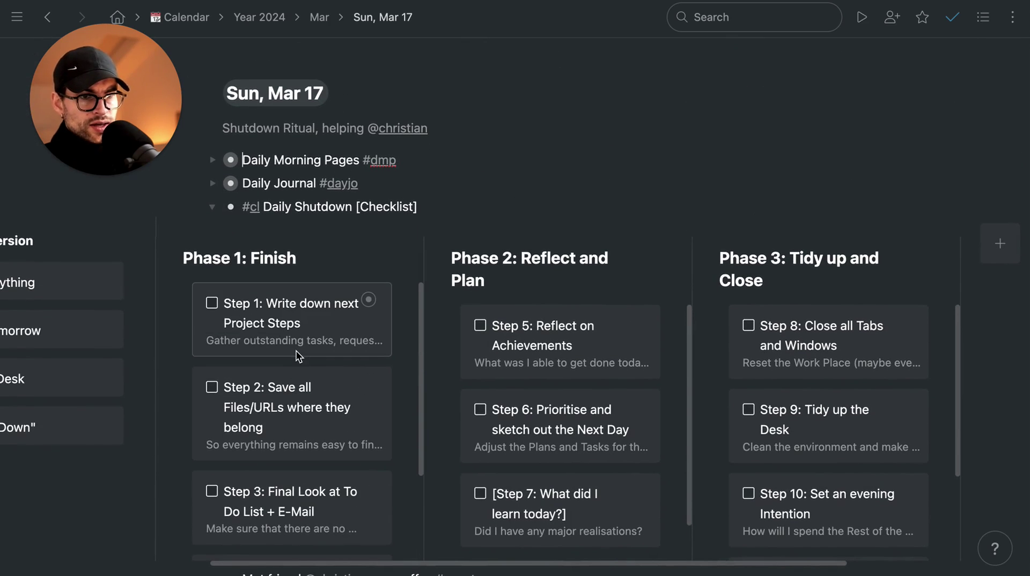
left_click(212, 303)
scroll(212, 303, "down", 8)
scroll(196, 302, "up", 1)
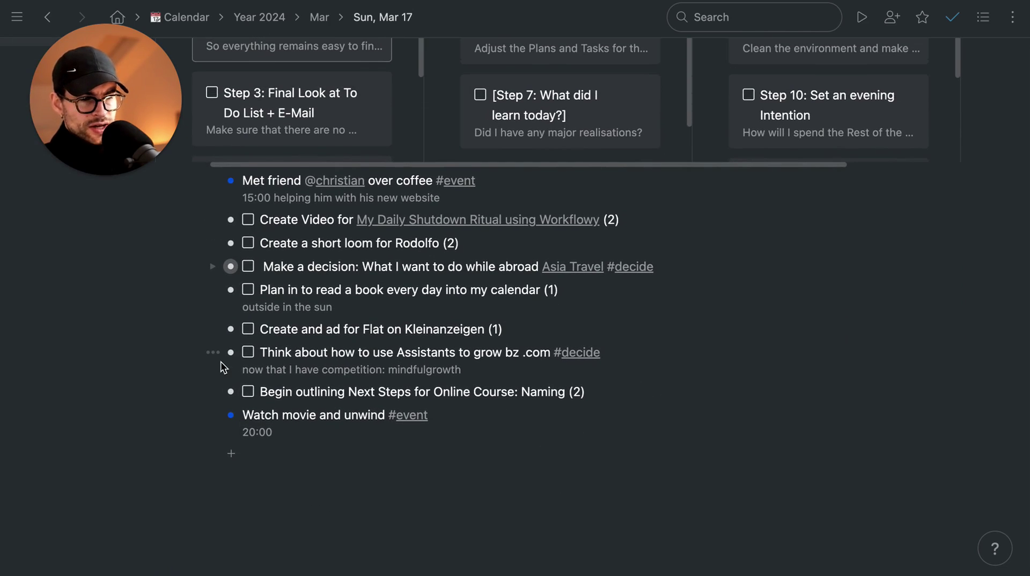
Check off all seven tasks, from Begin outlining Next Steps up to Create Video
left_click(248, 392)
left_click(248, 352)
left_click(248, 329)
left_click(248, 290)
left_click(248, 266)
left_click(248, 243)
left_click(248, 220)
Leave Create Video checked, uncheck Make a decision, and edit at its line end
left_click(248, 220)
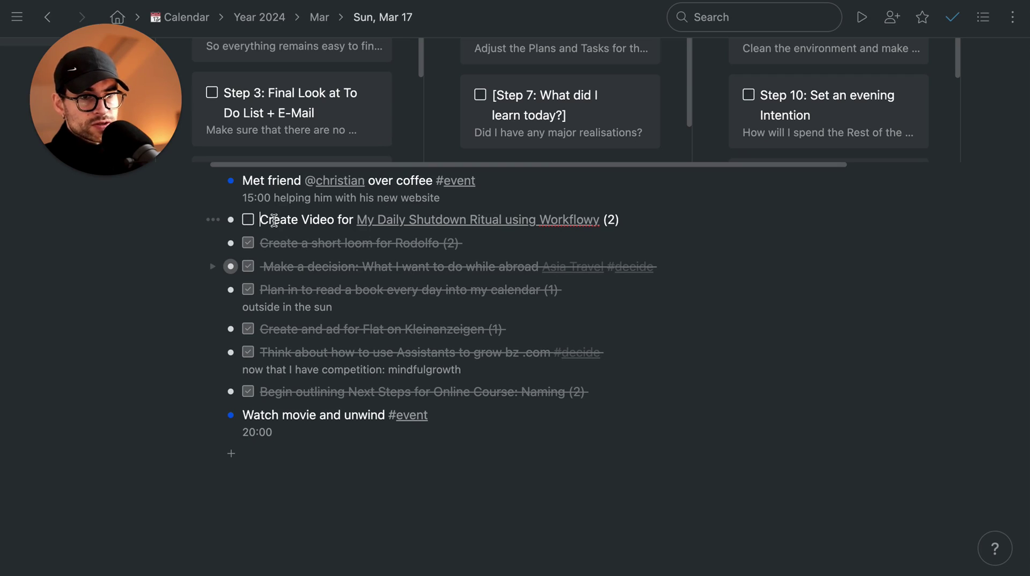
left_click(248, 220)
left_click(247, 220)
left_click(248, 220)
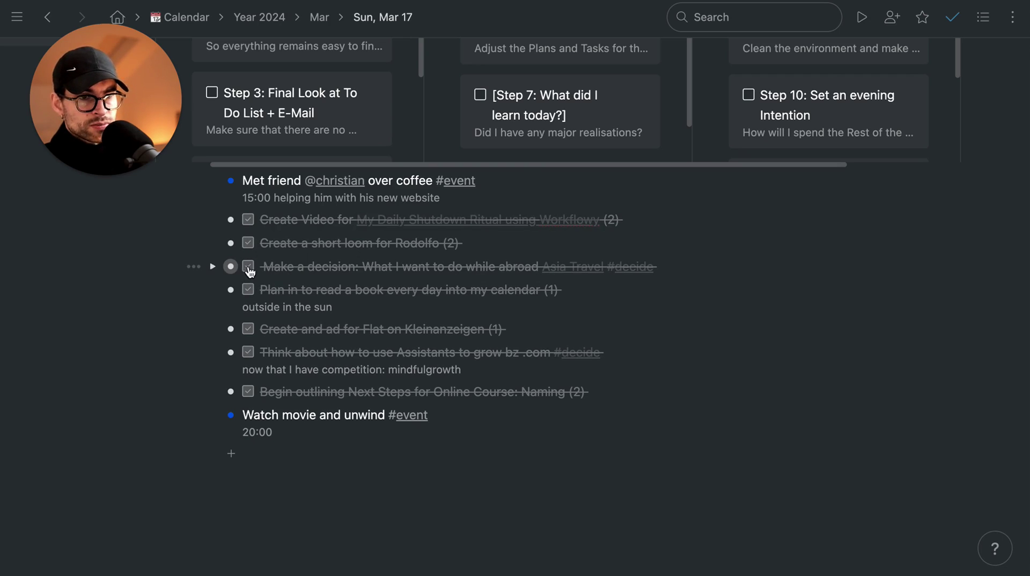
left_click(247, 267)
left_click(691, 267)
Move the Make a decision task to Thu, Mar 21, 2024 using /m Move To
type("/m")
left_click(726, 313)
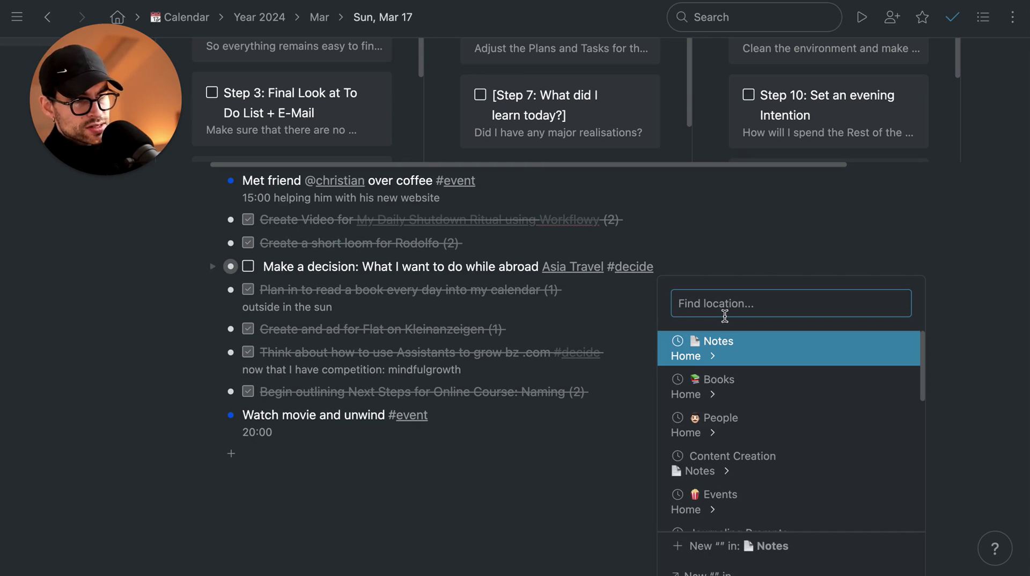
type("20")
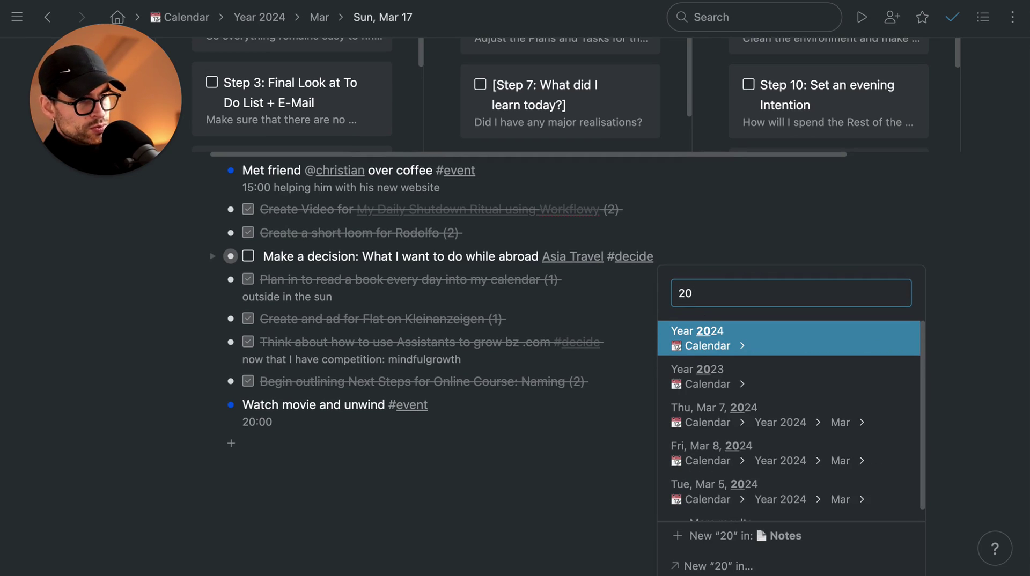
type(" a")
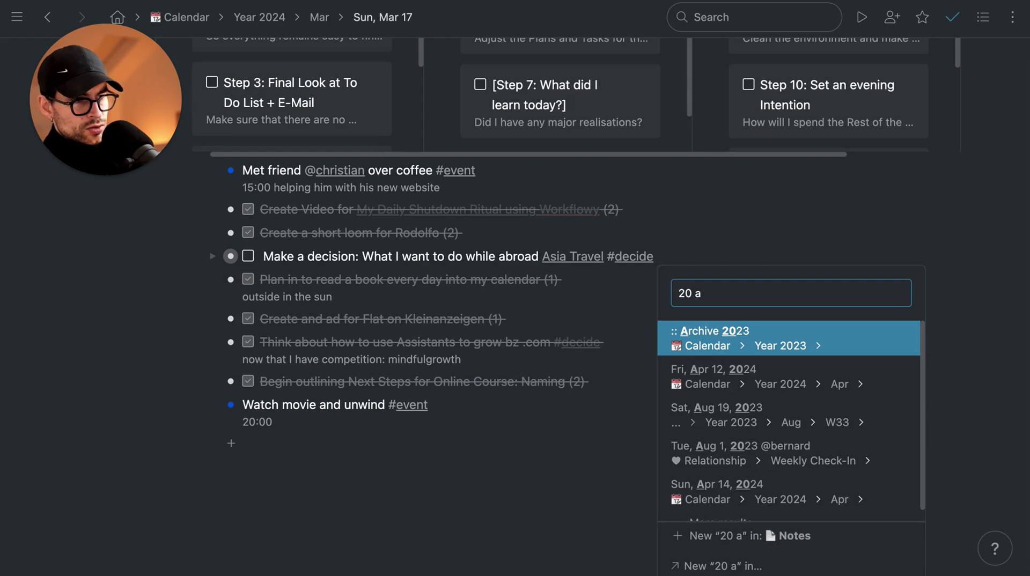
key("BackSpace")
type("mar")
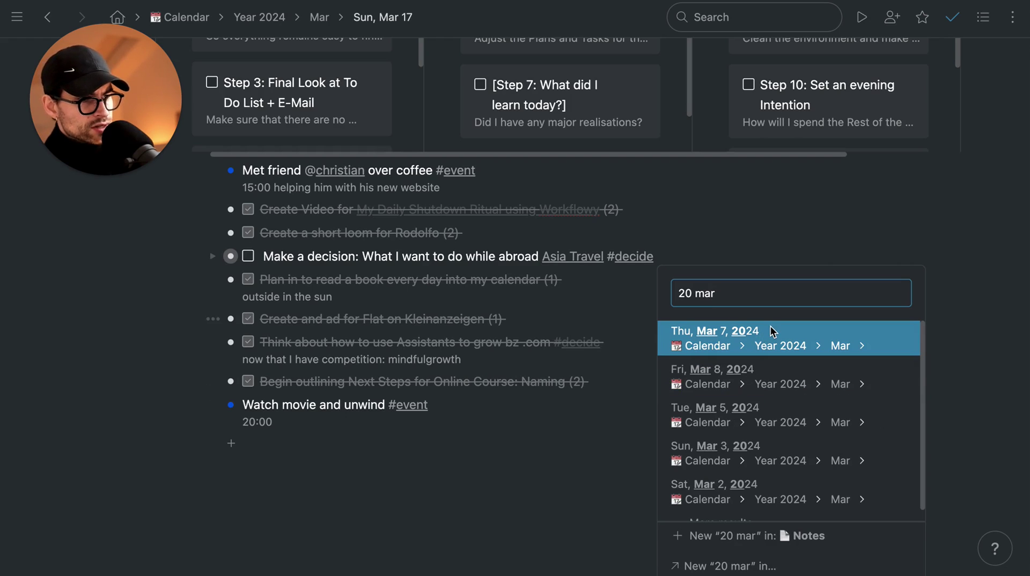
key("BackSpace")
key("BackSpace")
key("BackSpace")
key("BackSpace")
key("BackSpace")
type("1 mar")
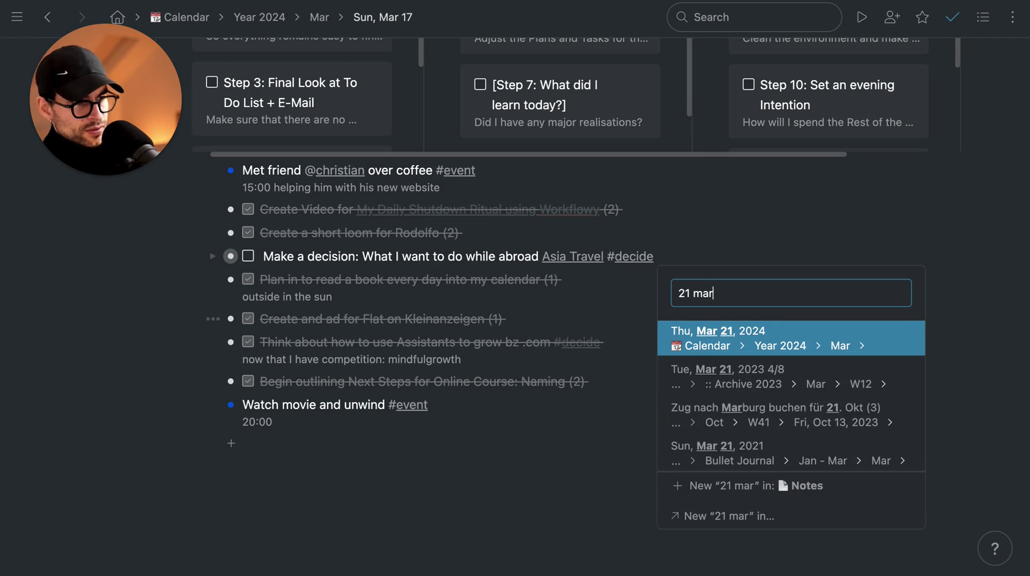
left_click(798, 348)
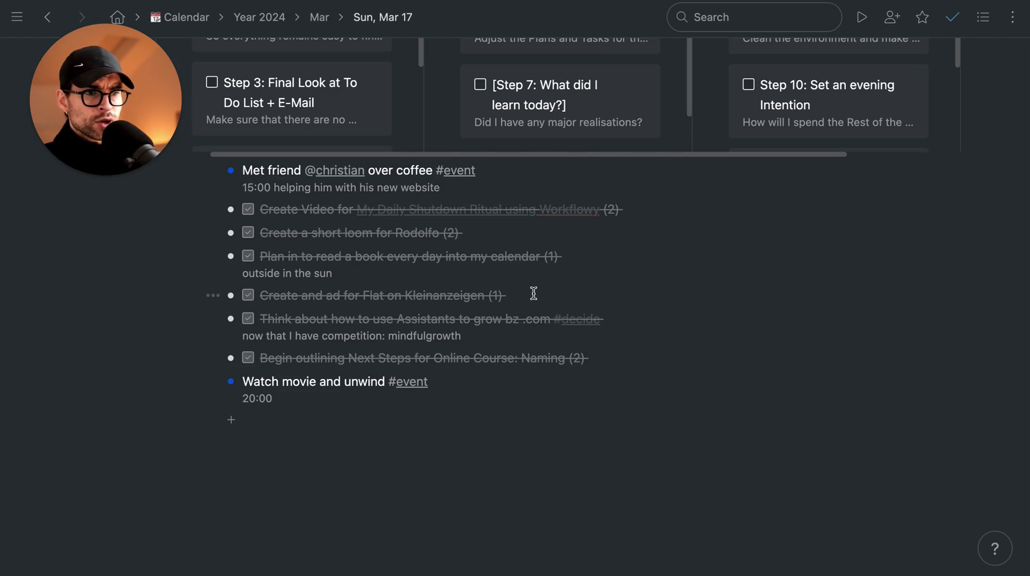
Read Step 1's note on the board, then check off Step 2: Save all Files/URLs
scroll(302, 297, "up", 1)
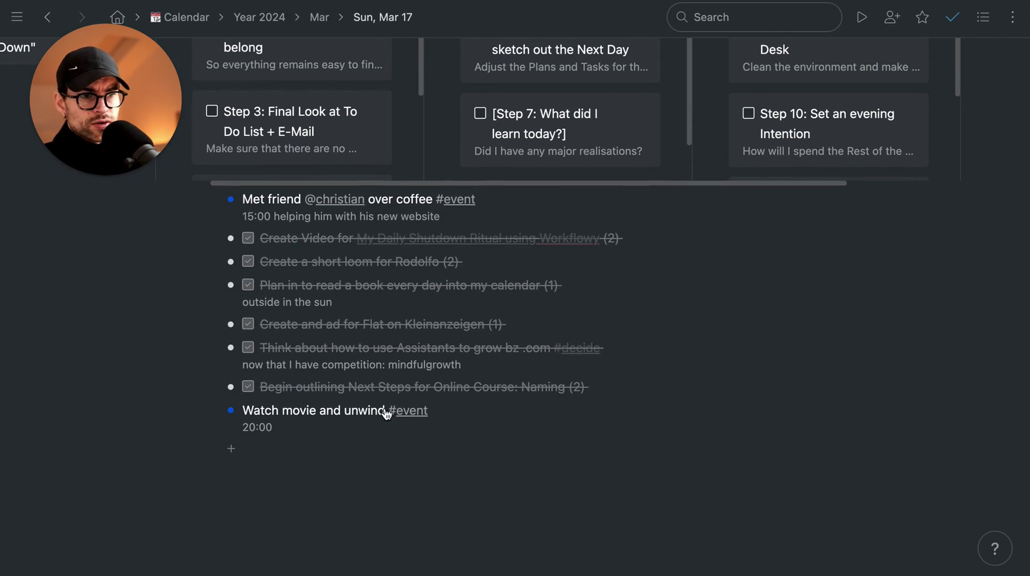
scroll(283, 311, "up", 7)
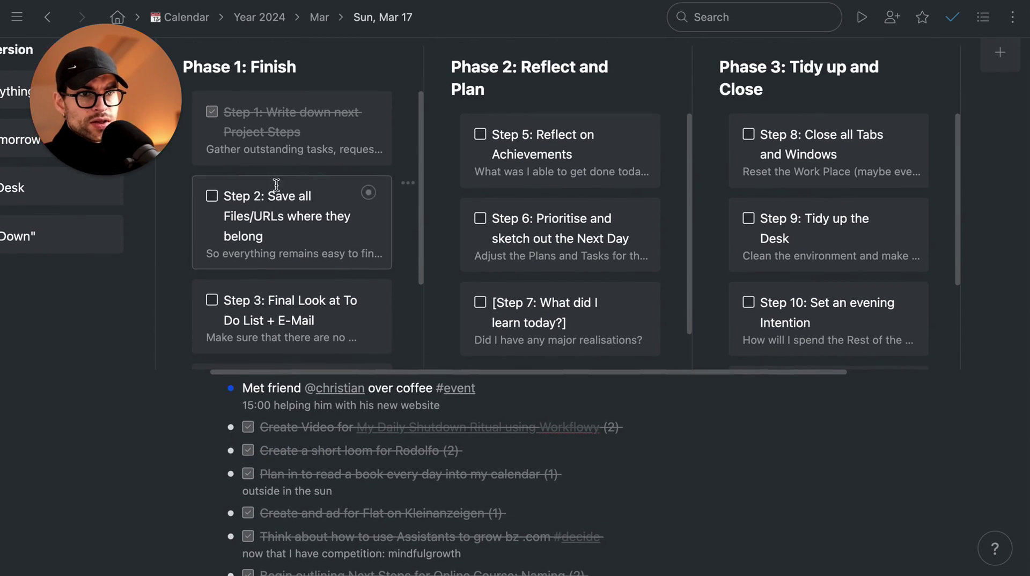
left_click(266, 159)
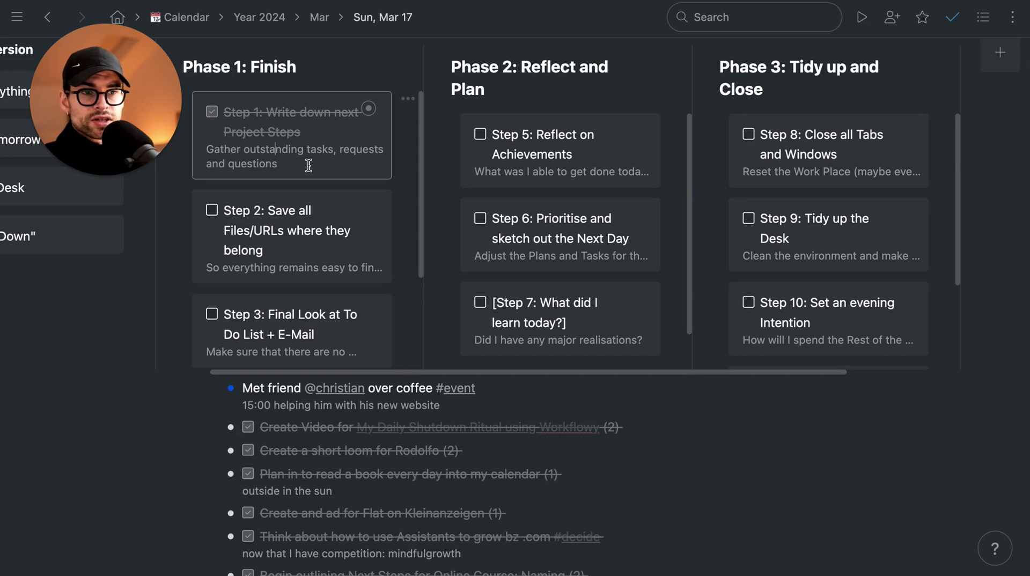
scroll(259, 216, "down", 1)
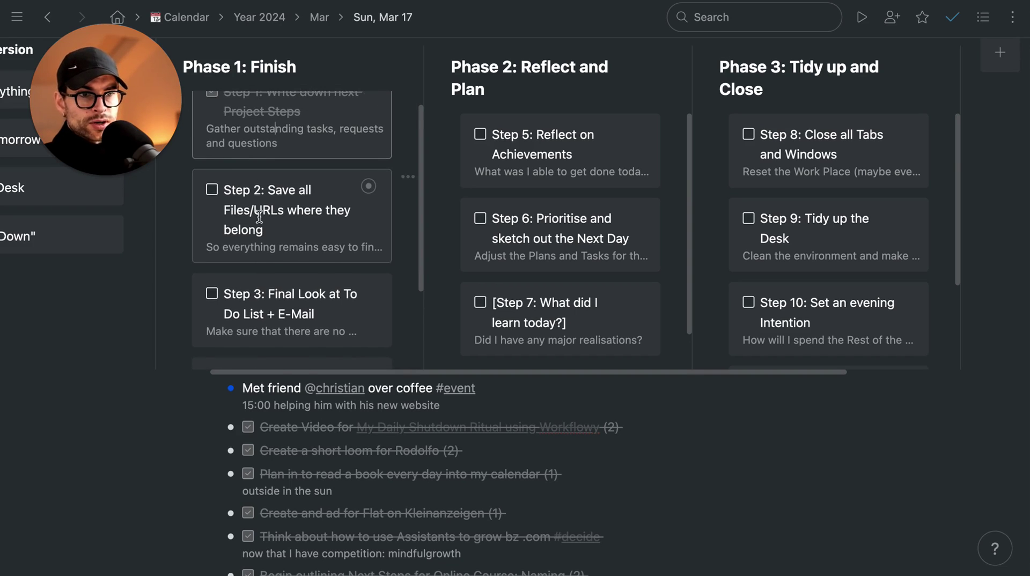
scroll(260, 217, "down", 1)
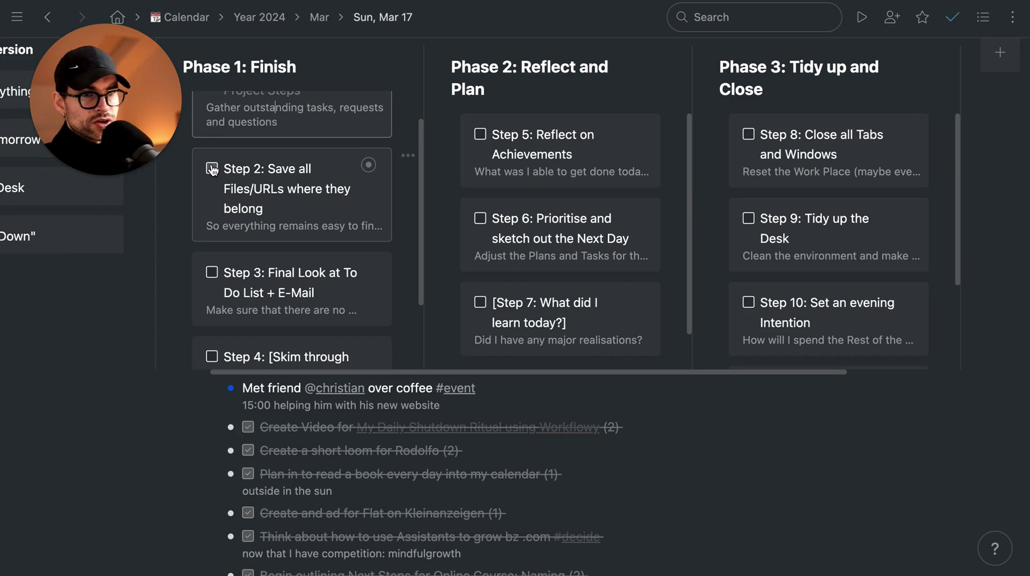
key("Escape")
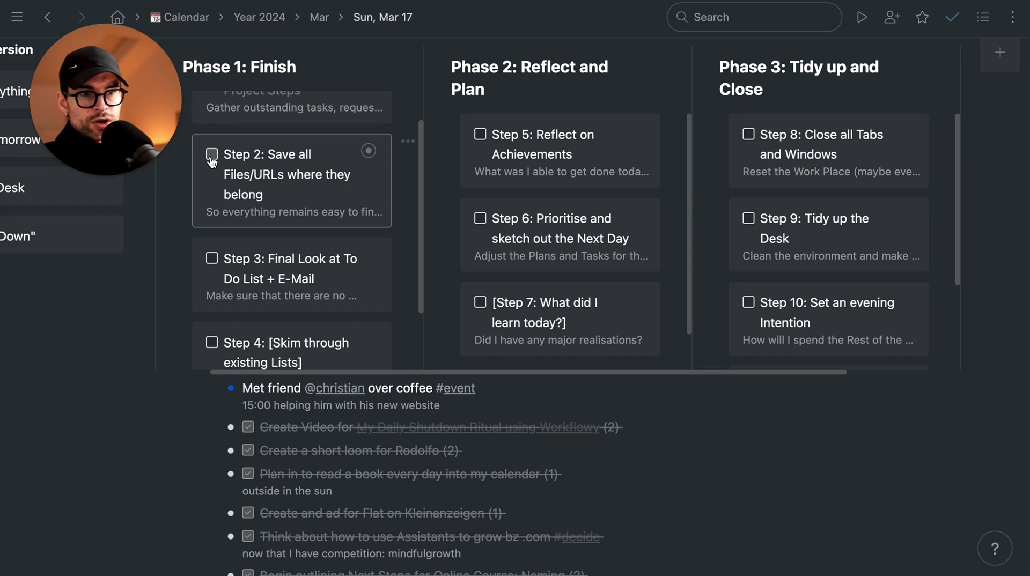
left_click(212, 161)
Check off Step 3 in the Phase 1: Finish column
scroll(254, 197, "down", 1)
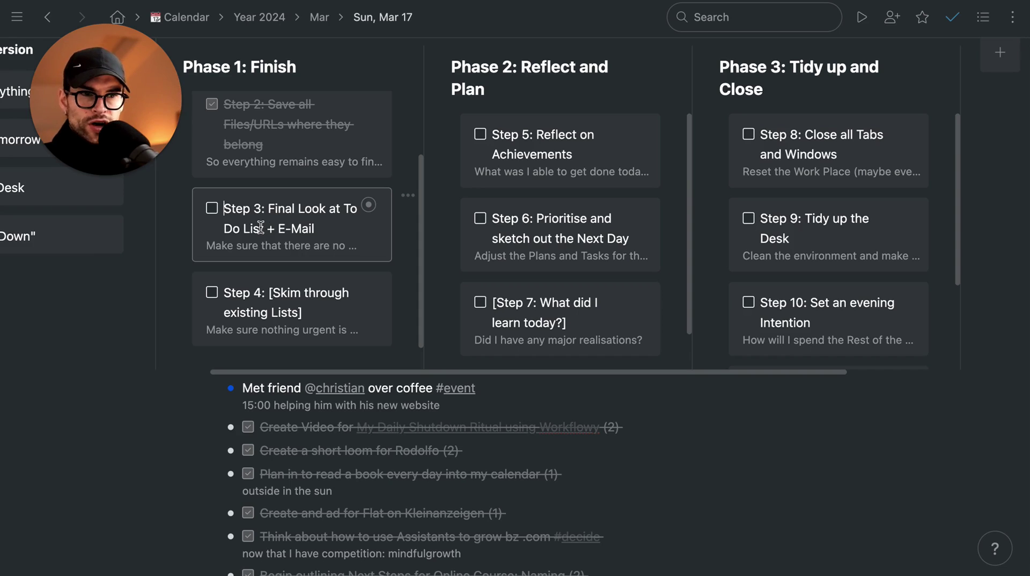
left_click_drag(270, 209, 327, 209)
left_click(327, 210)
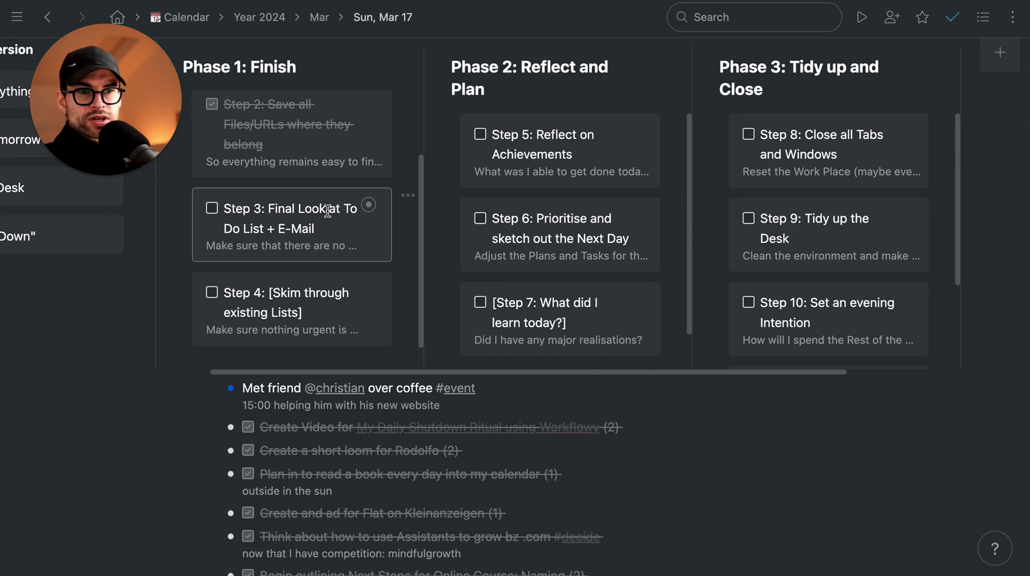
left_click(214, 209)
Read Step 4's full note, then check off Step 4
scroll(270, 225, "down", 1)
left_click(283, 298)
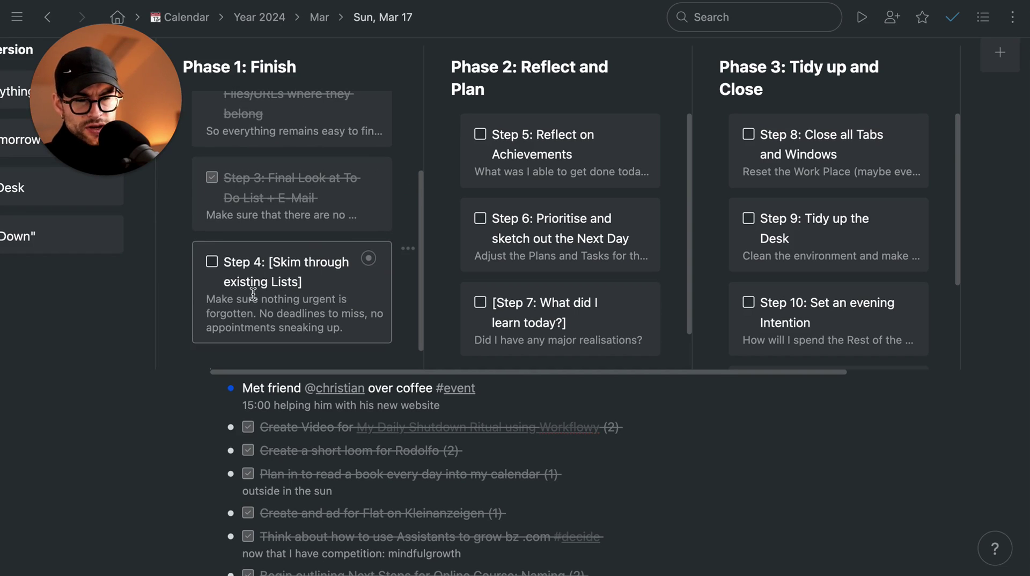
scroll(288, 290, "up", 1)
scroll(290, 279, "down", 1)
scroll(298, 263, "down", 1)
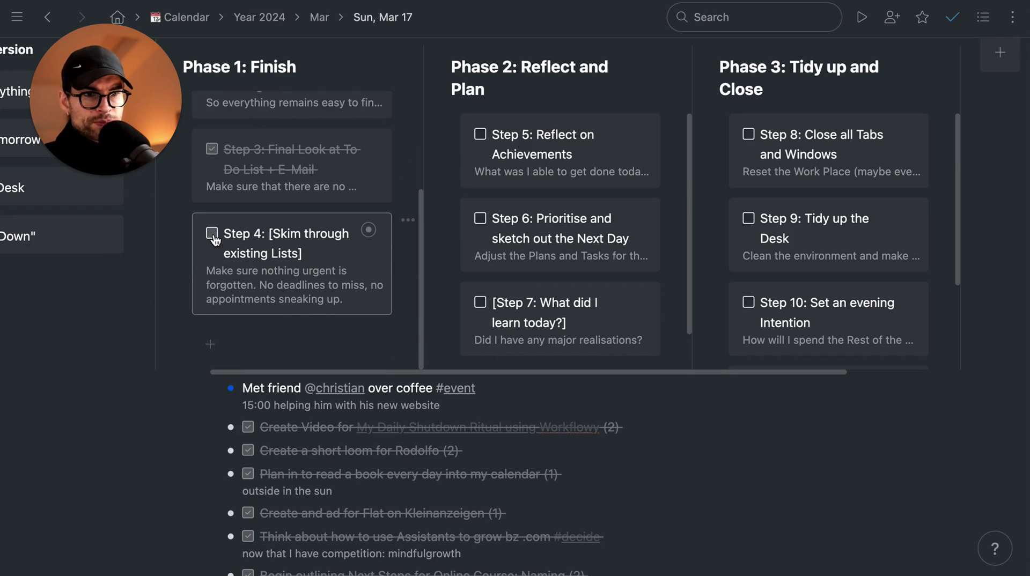
key("Escape")
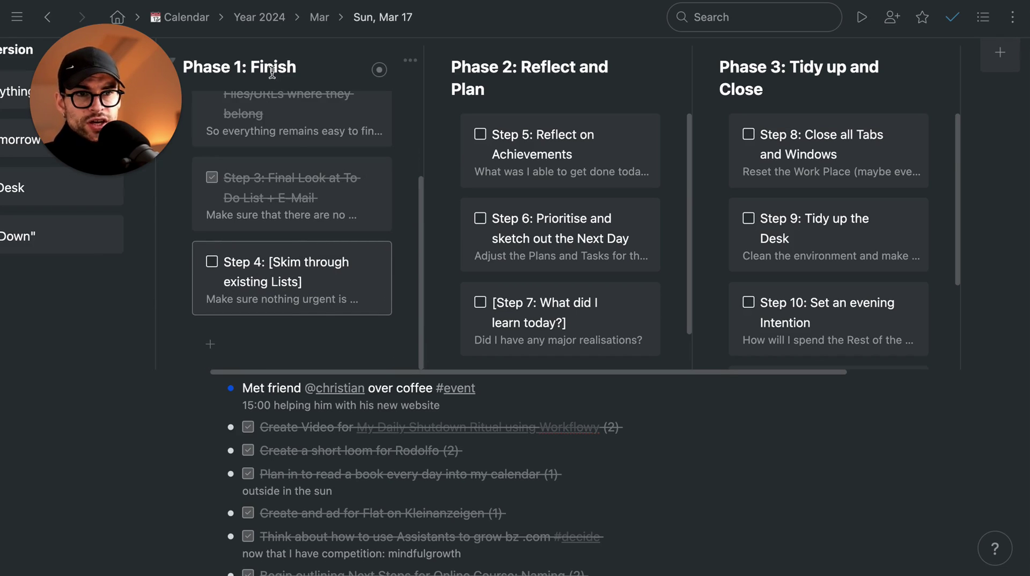
scroll(265, 181, "up", 4)
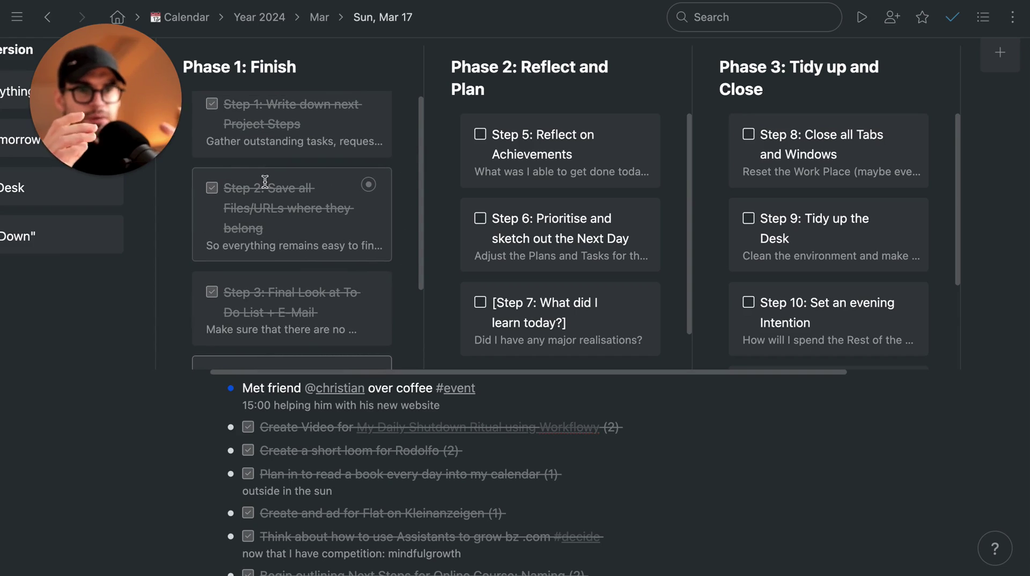
scroll(265, 181, "down", 3)
scroll(515, 197, "down", 2)
scroll(515, 197, "up", 2)
left_click(212, 303)
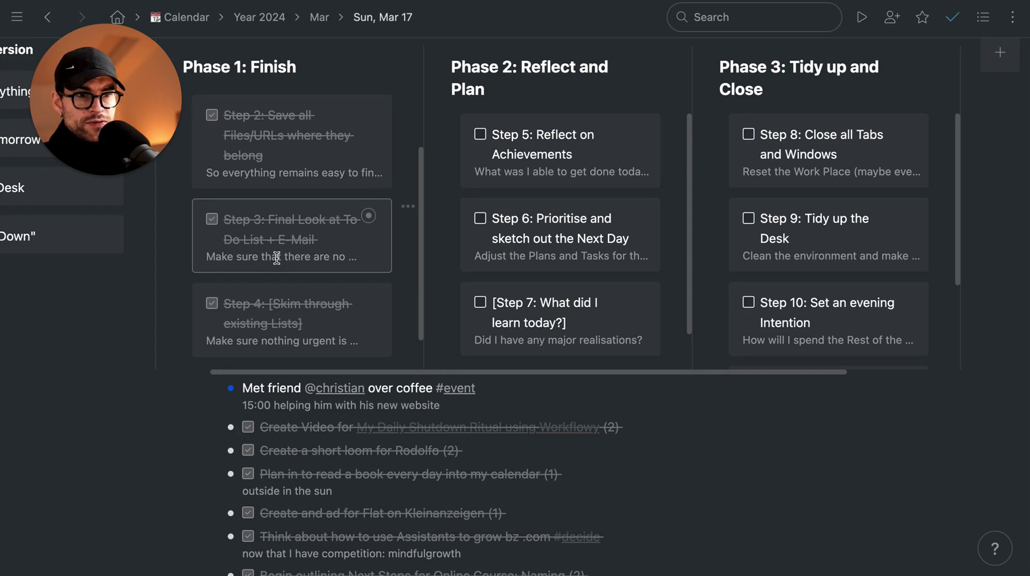
scroll(574, 185, "up", 1)
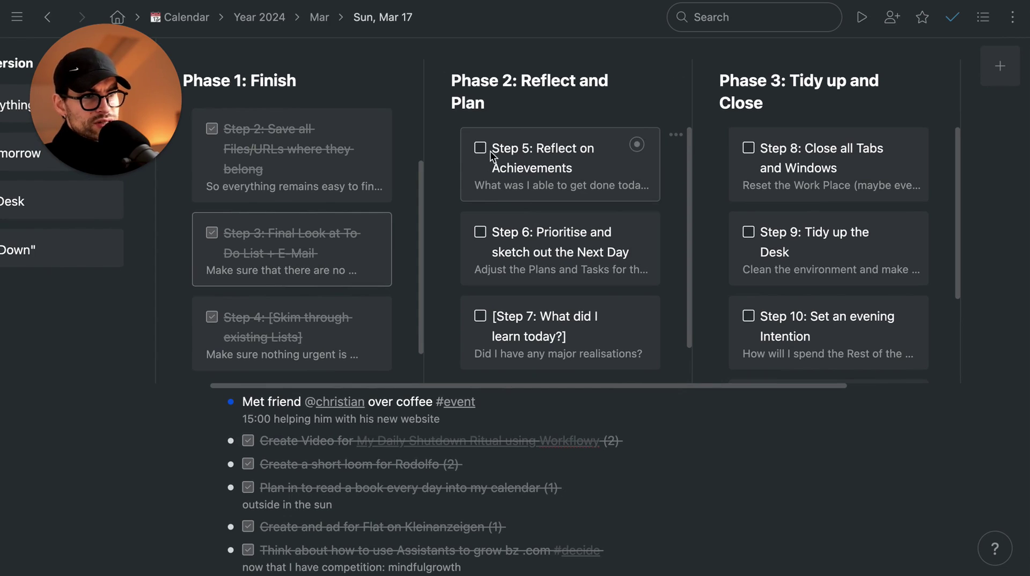
scroll(510, 207, "down", 2)
scroll(432, 399, "down", 3)
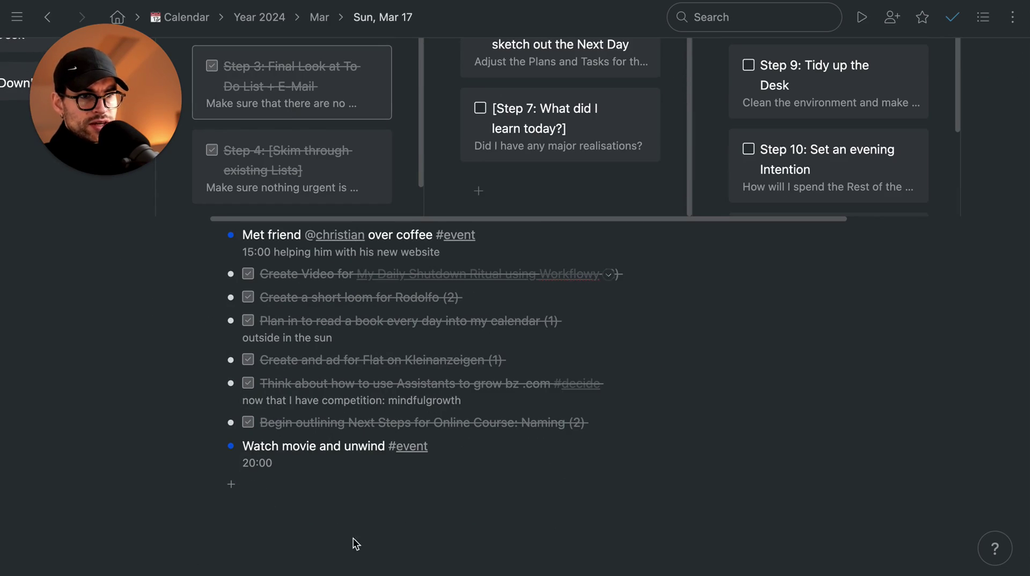
scroll(391, 333, "up", 1)
scroll(394, 328, "down", 2)
left_click(641, 253)
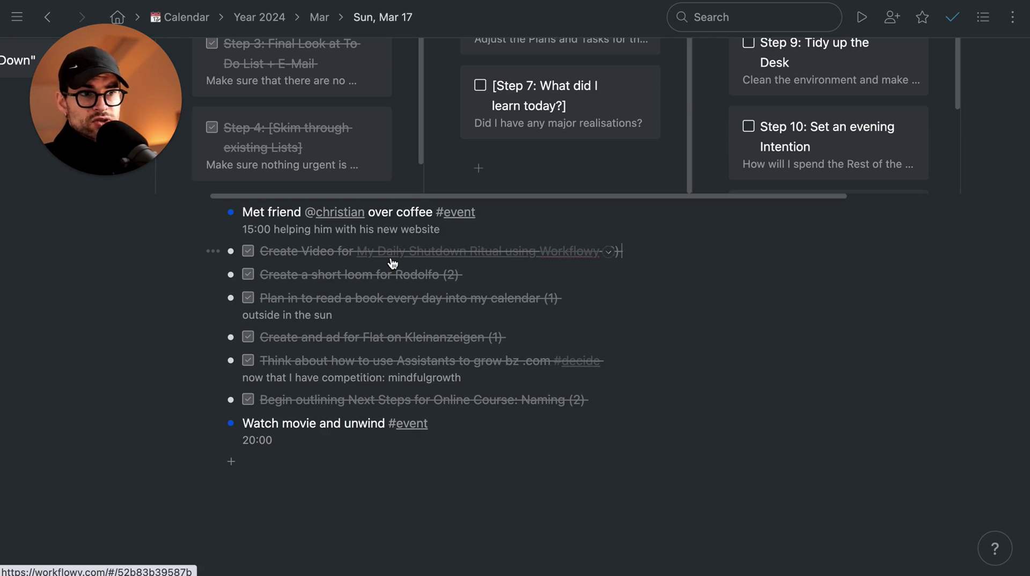
scroll(411, 190, "up", 2)
scroll(513, 131, "up", 3)
scroll(513, 132, "up", 4)
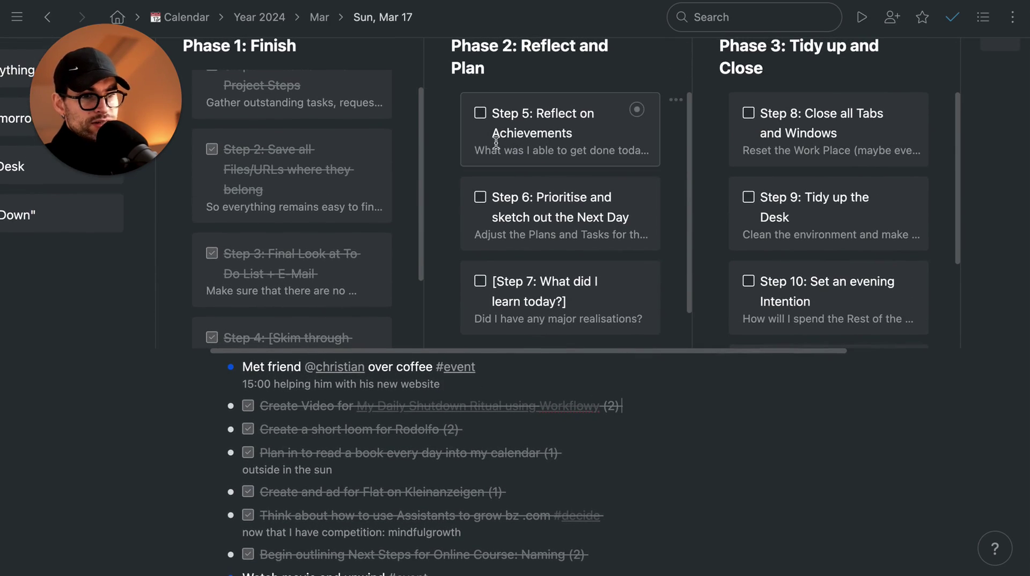
scroll(389, 368, "down", 4)
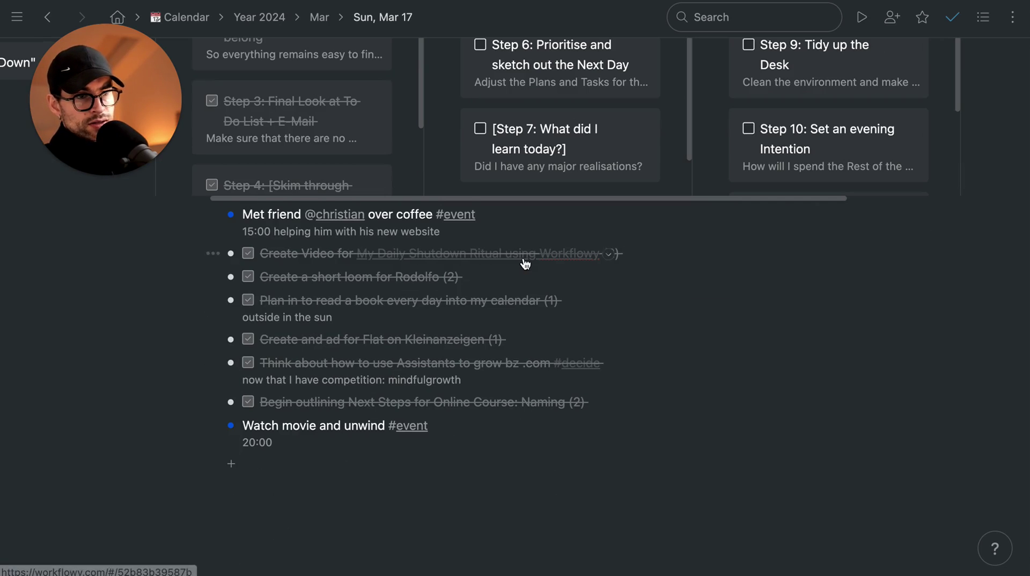
scroll(525, 264, "up", 4)
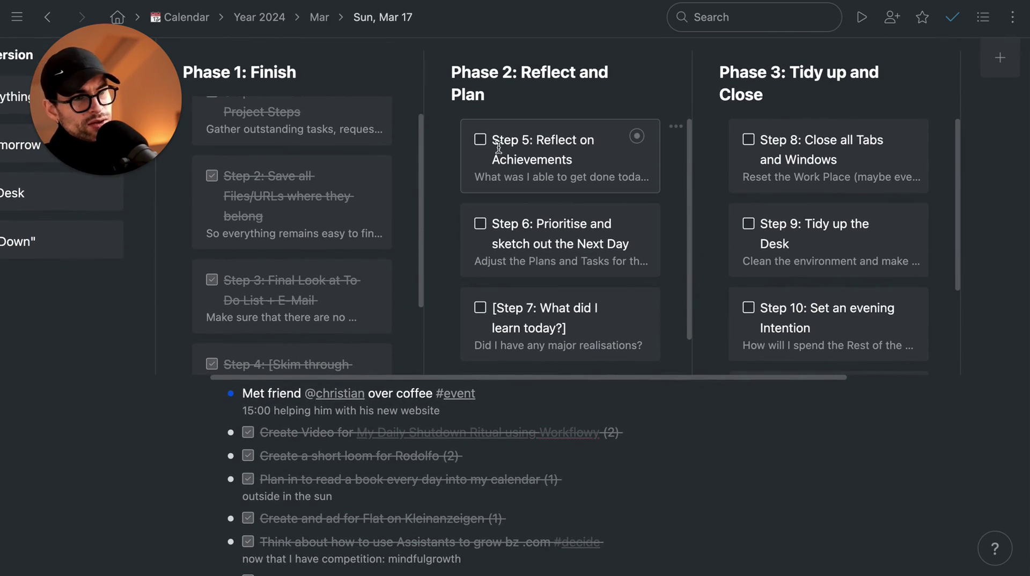
Wrap the Step 5 title in square brackets
left_click(495, 142)
type("[")
left_click(599, 155)
type("]")
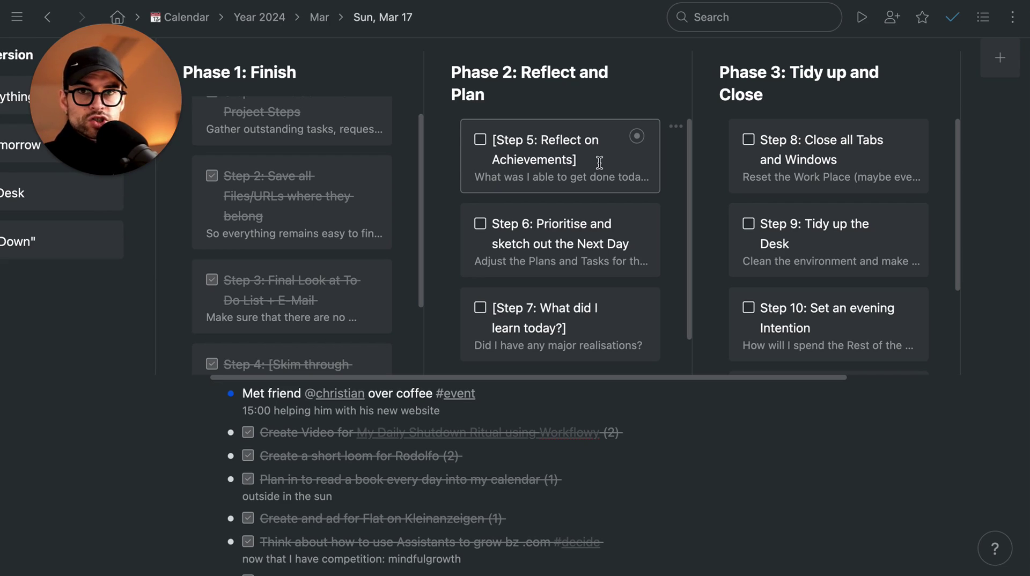
Read Step 5's note, then mark Step 5: Reflect on Achievements as done
scroll(306, 221, "up", 5)
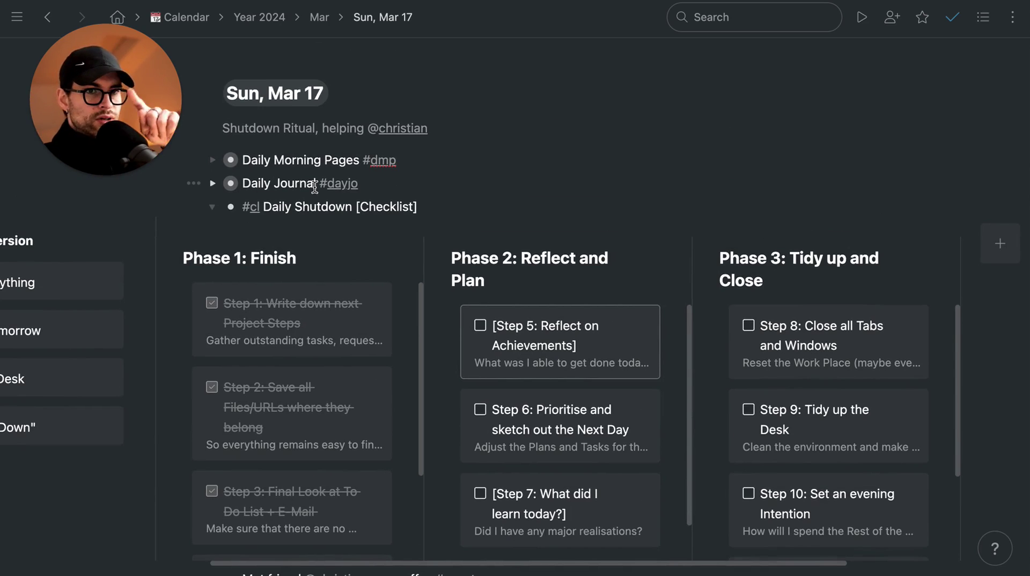
scroll(396, 268, "down", 3)
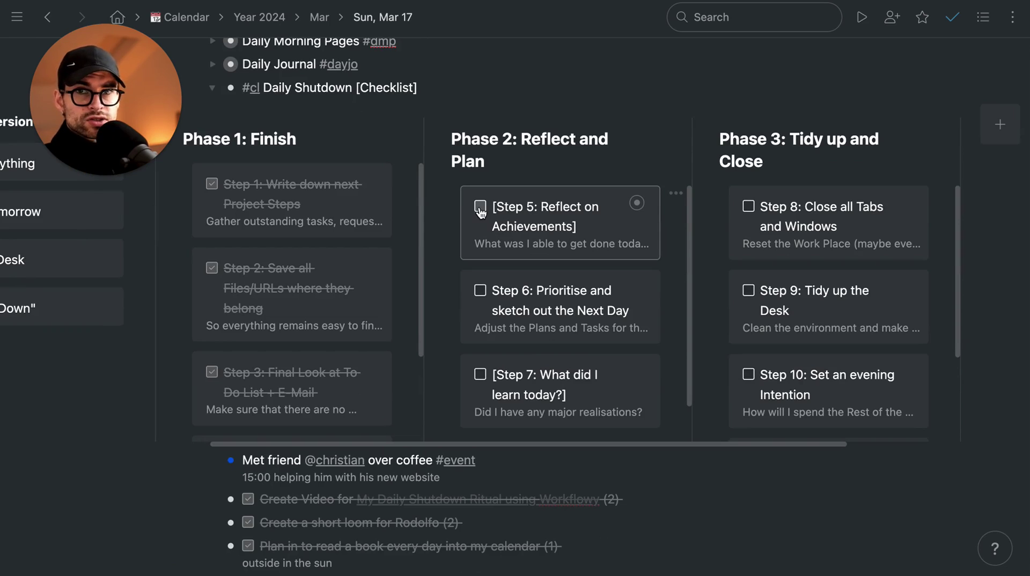
left_click(525, 244)
left_click_drag(523, 272, 562, 289)
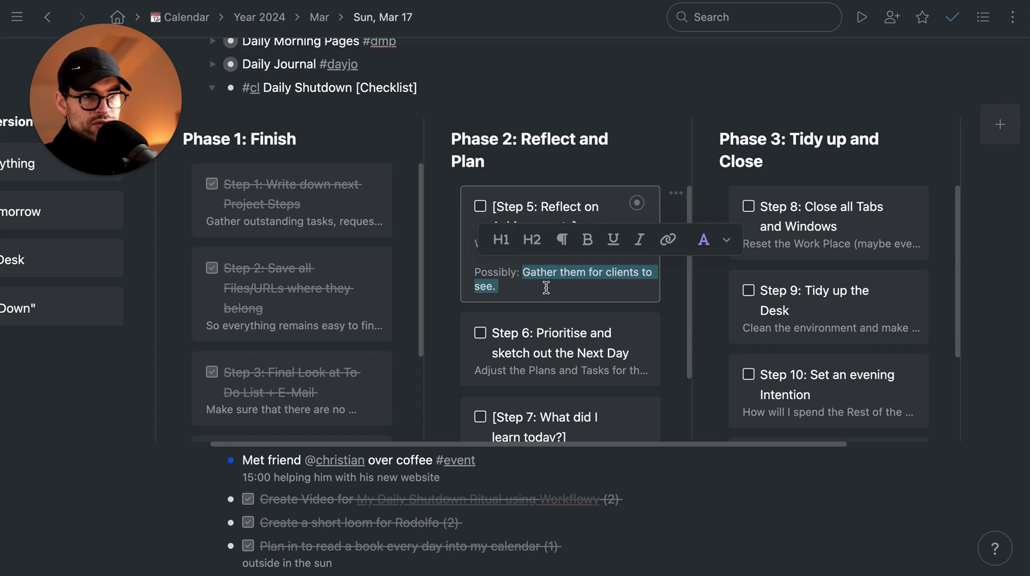
left_click(544, 288)
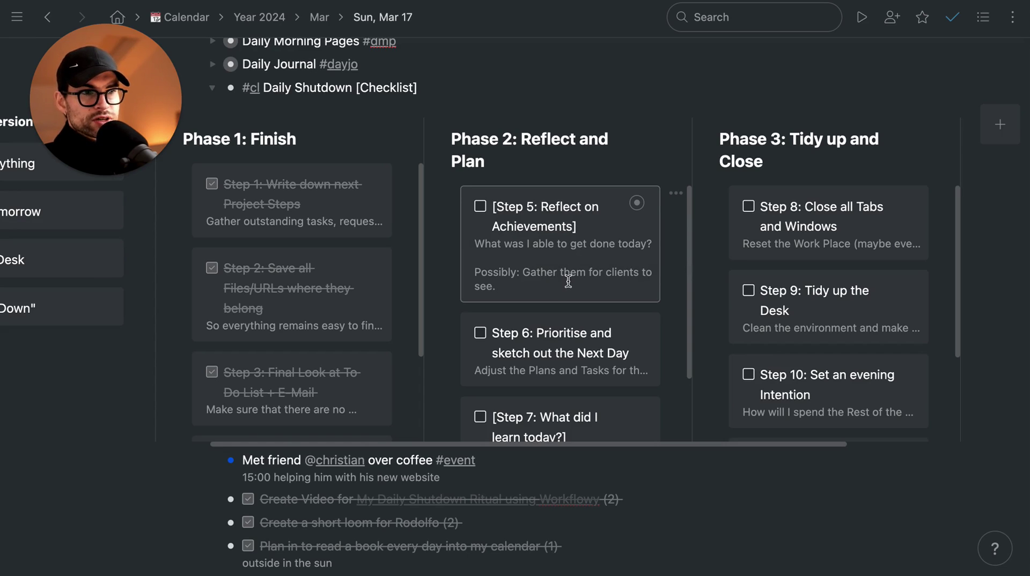
left_click(598, 230)
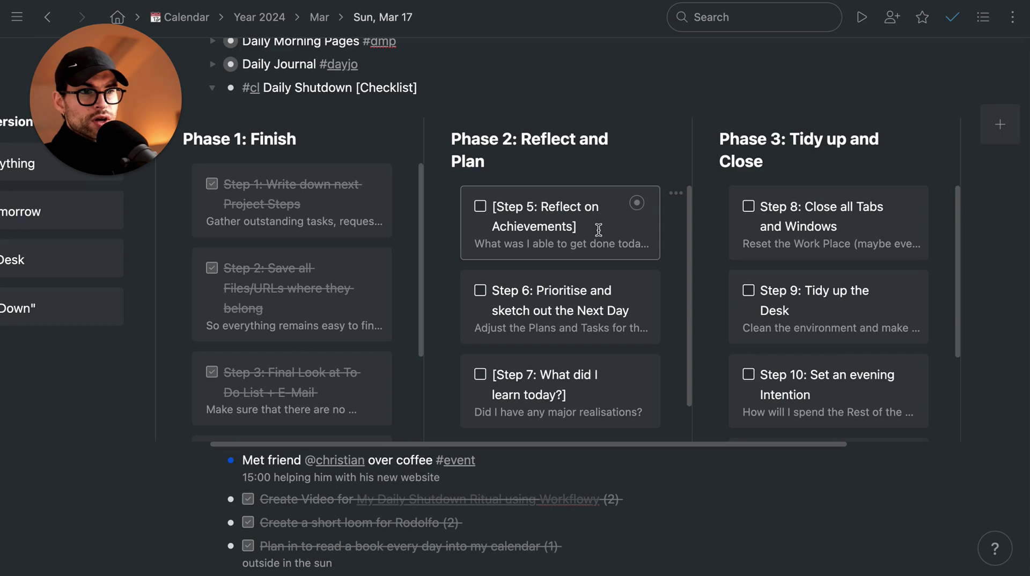
left_click(481, 207)
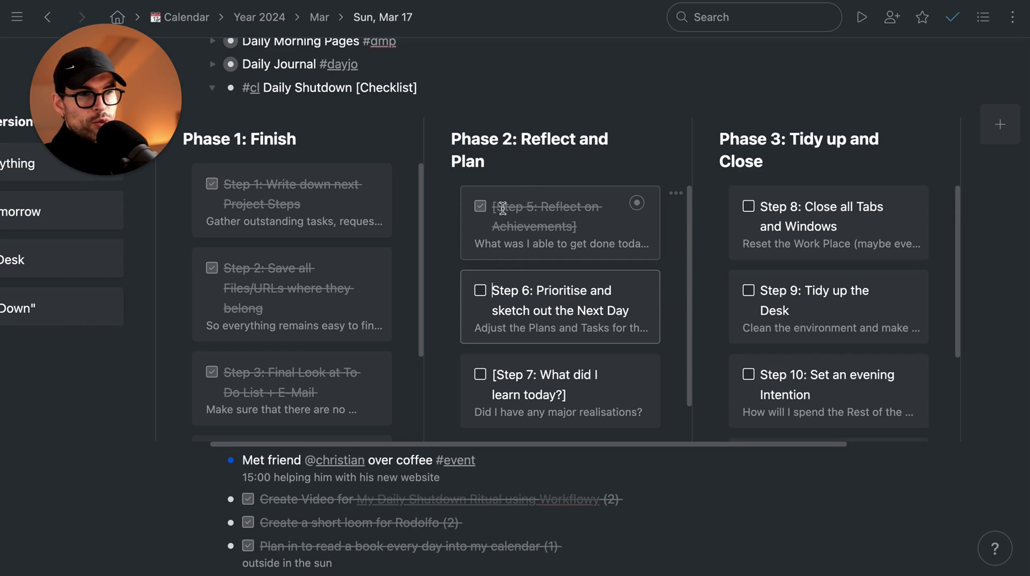
scroll(481, 213, "down", 2)
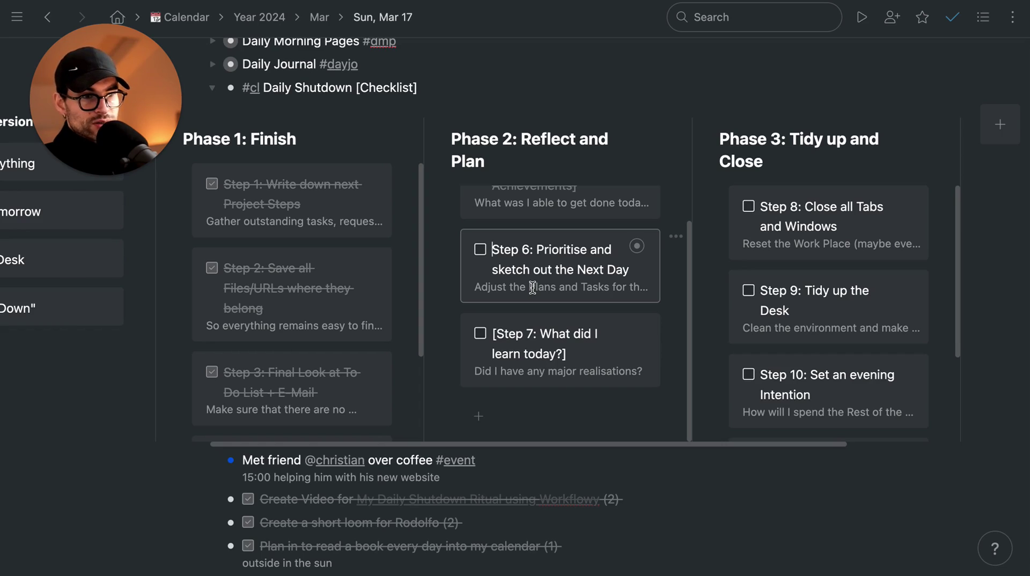
left_click(532, 287)
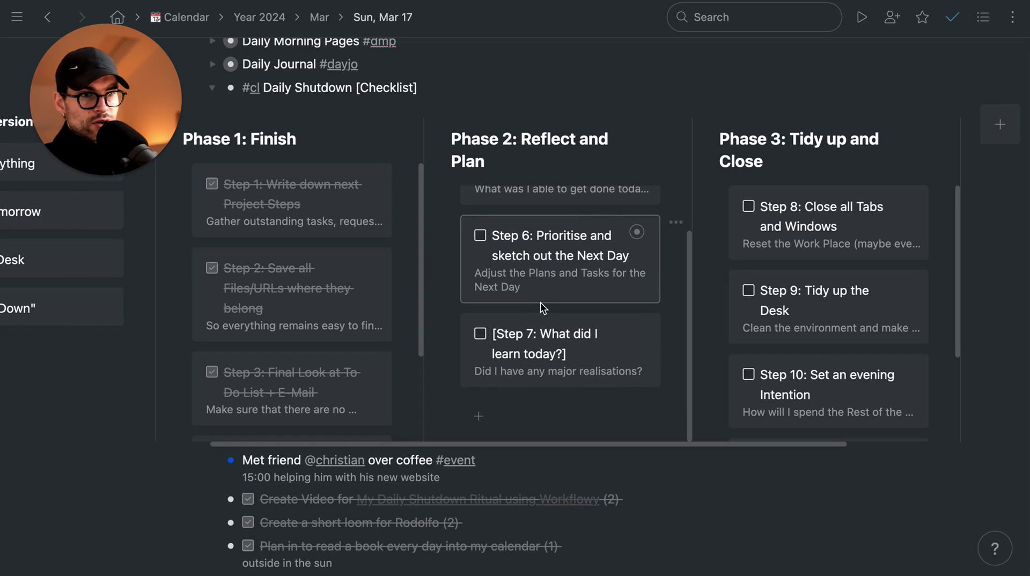
scroll(532, 107, "up", 4)
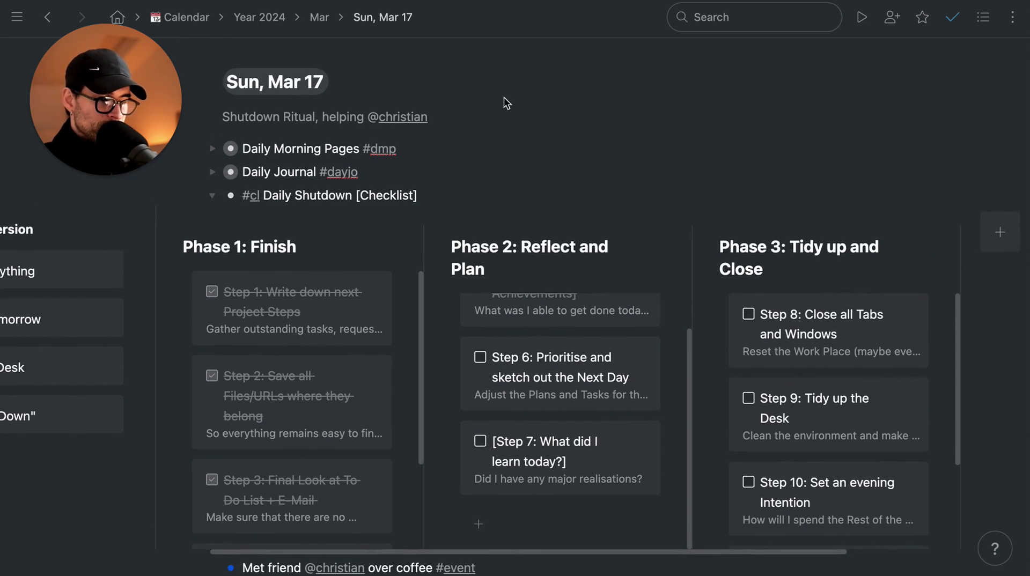
key("super+slash")
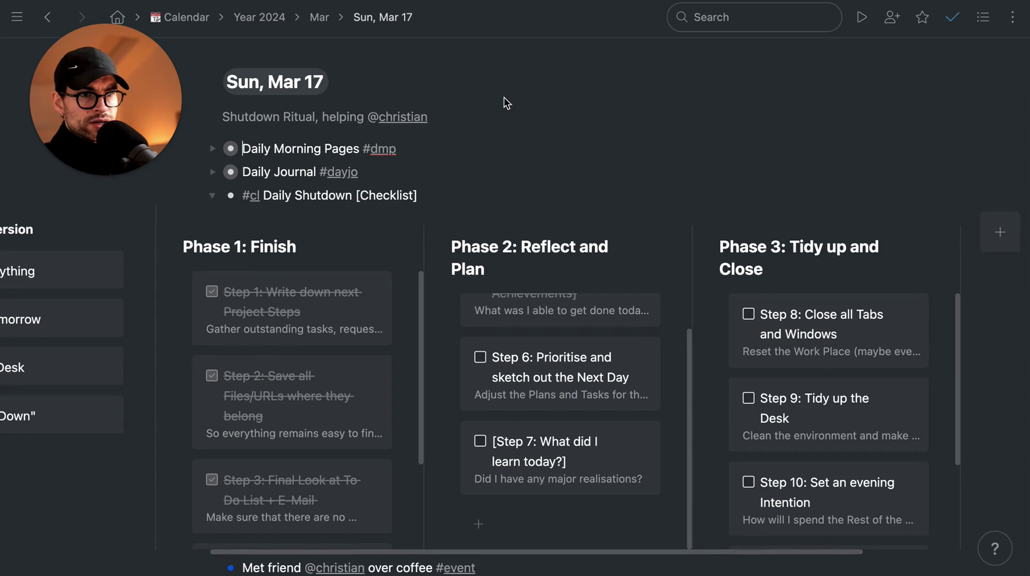
scroll(474, 262, "down", 6)
Add a new to-do line below the completed 'Begin outlining…' task
scroll(474, 261, "down", 1)
left_click(588, 360)
key("Return")
type("/")
key("BackSpace")
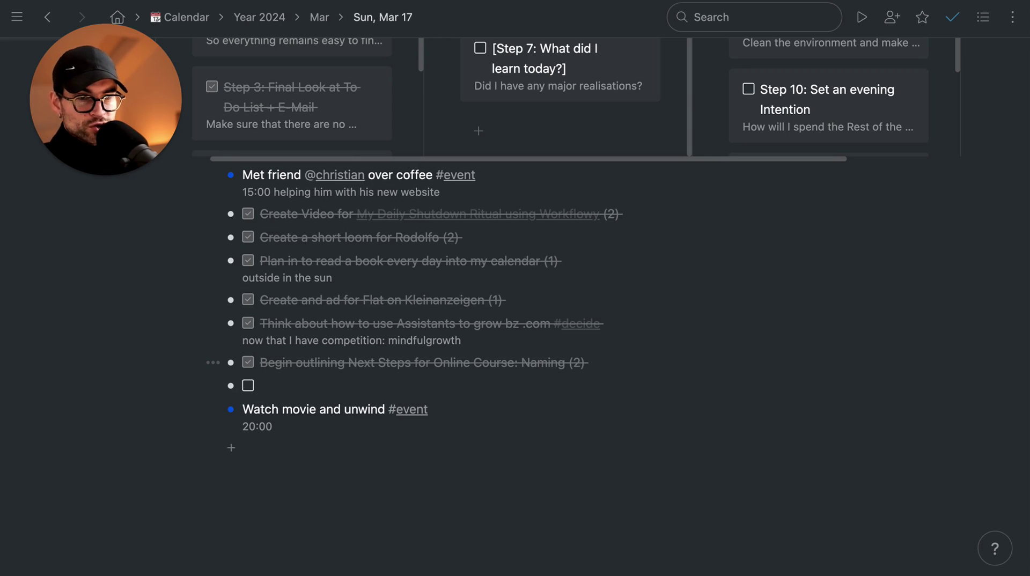
type("/")
key("BackSpace")
Enter 'Plan out next week (3)' as the to-do text and remove the extra blank line
type("Plan d")
type("ut th")
key("BackSpace")
key("BackSpace")
type("tre")
key("BackSpace")
key("BackSpace")
key("BackSpace")
type("enxt")
key("BackSpace")
key("BackSpace")
key("BackSpace")
key("BackSpace")
type("next week (3)")
key("Return")
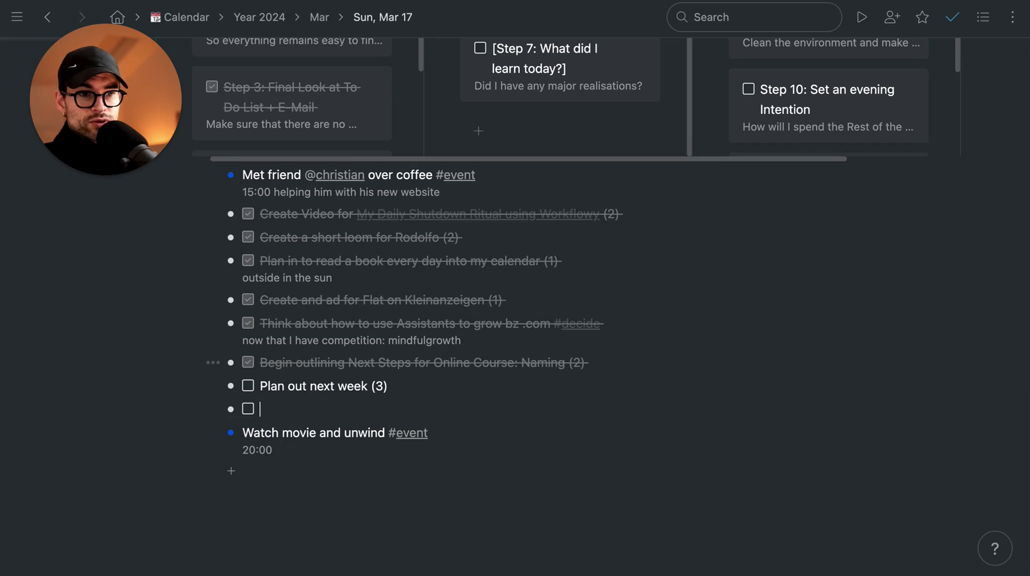
key("BackSpace")
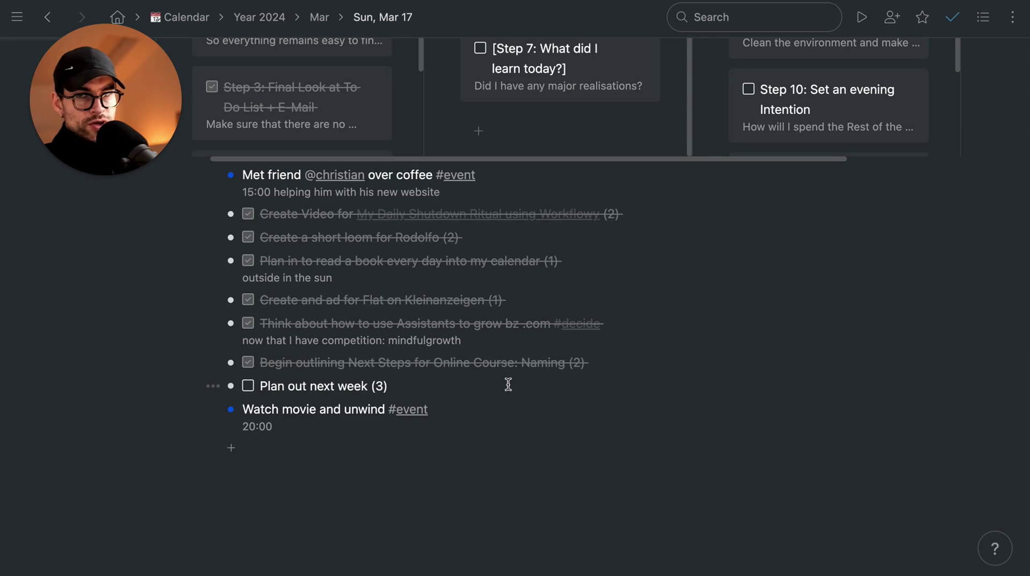
Check off Step 6 on the Daily Shutdown board
left_click(493, 385)
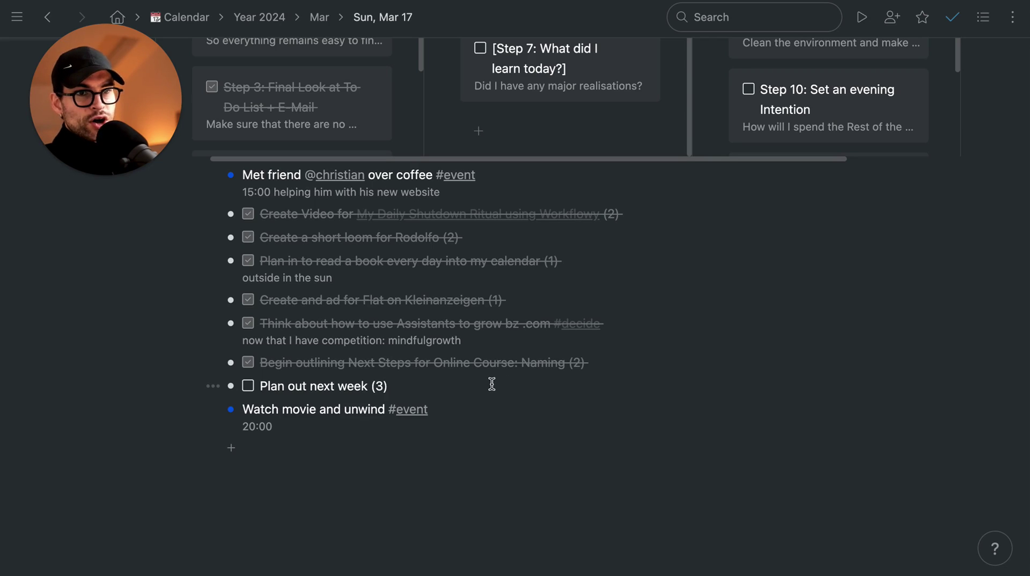
scroll(492, 385, "up", 3)
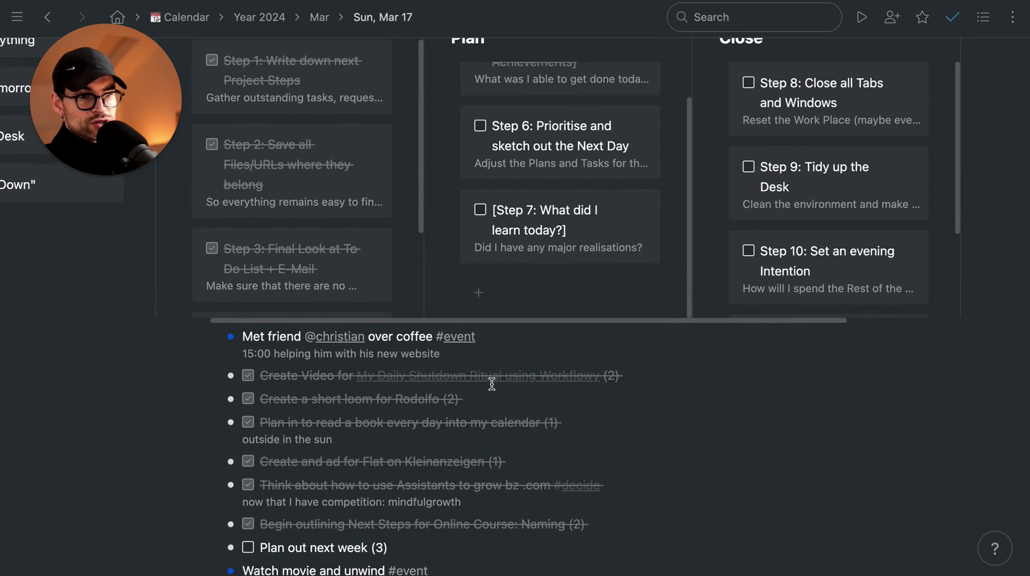
scroll(493, 384, "down", 1)
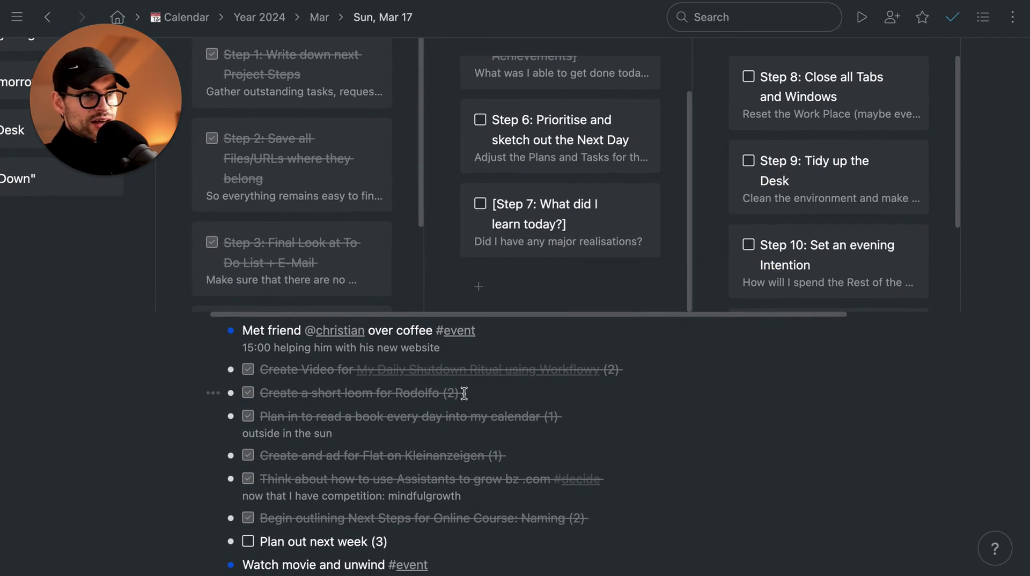
scroll(464, 393, "up", 1)
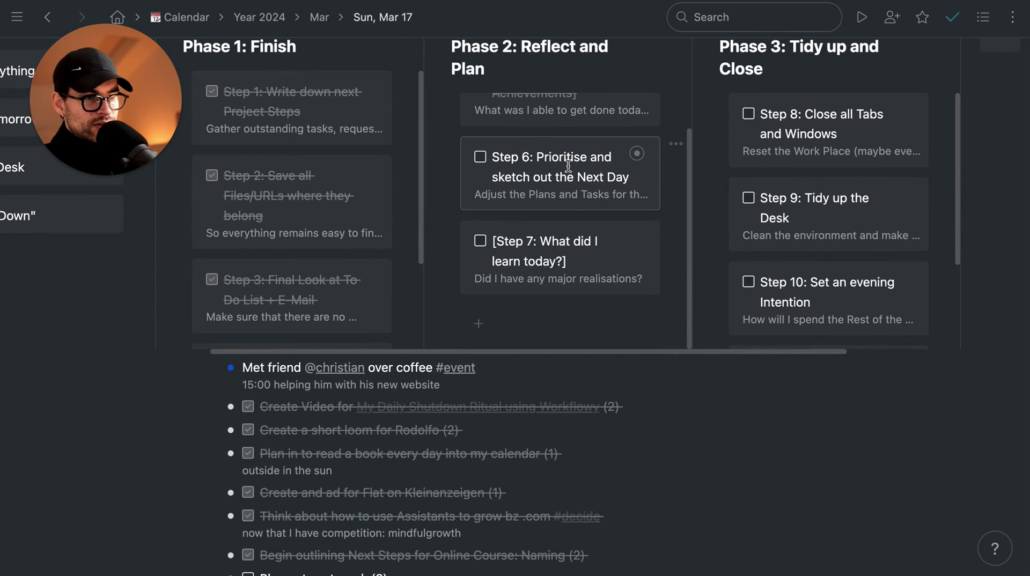
left_click(479, 158)
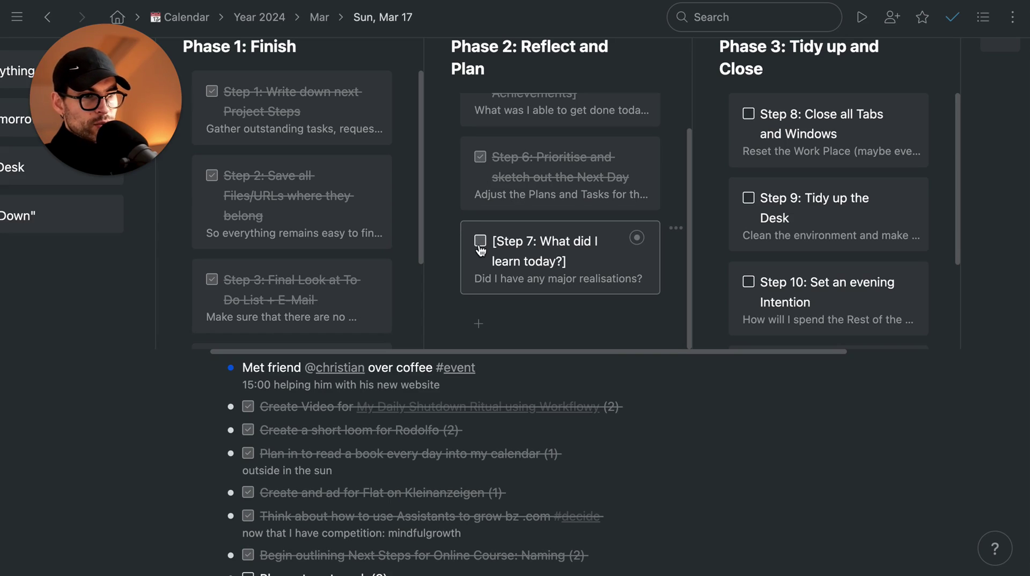
Check off Step 7, 'What did I learn today?', in the Phase 2 column
scroll(543, 251, "up", 2)
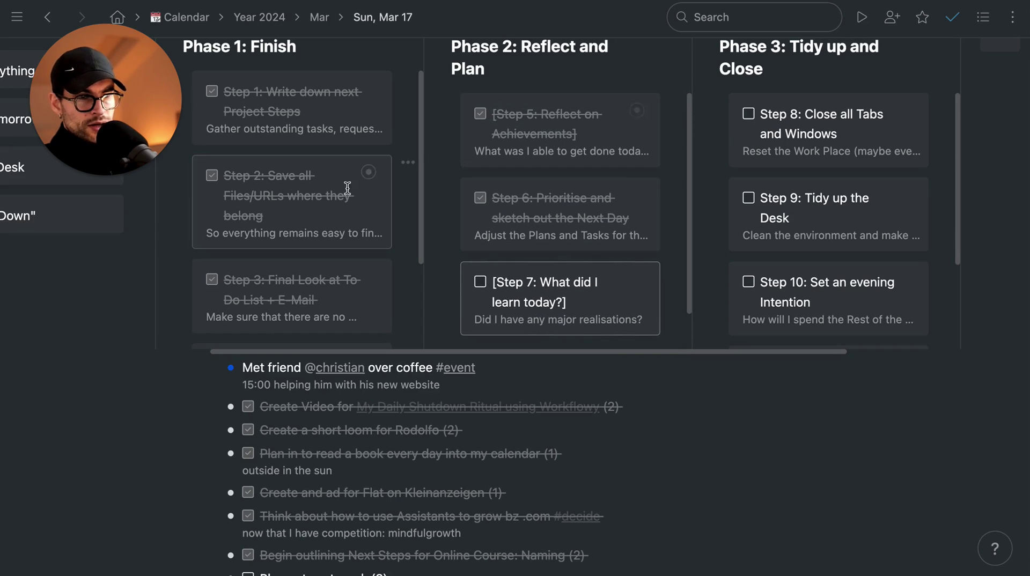
scroll(345, 193, "up", 5)
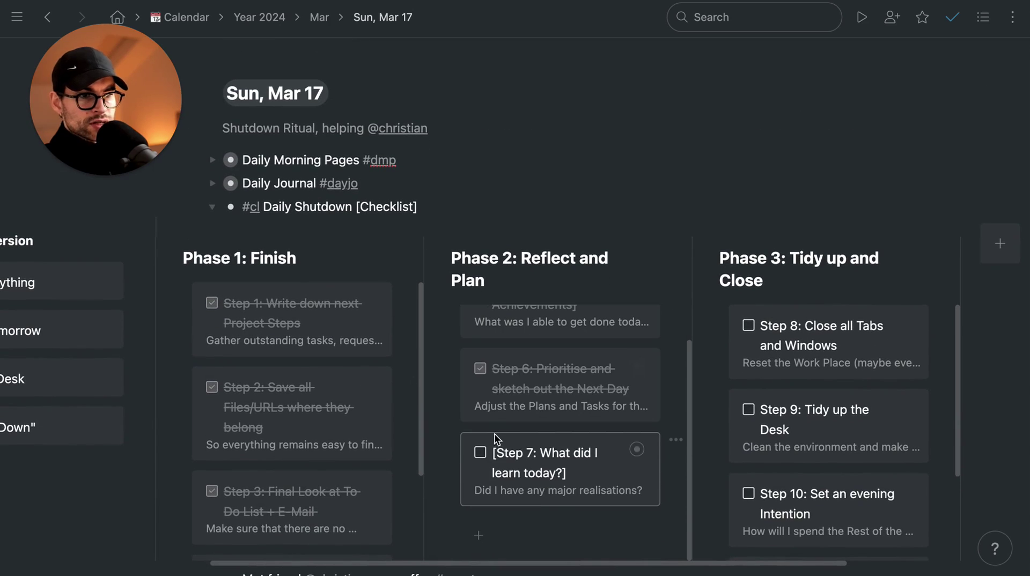
scroll(545, 476, "down", 3)
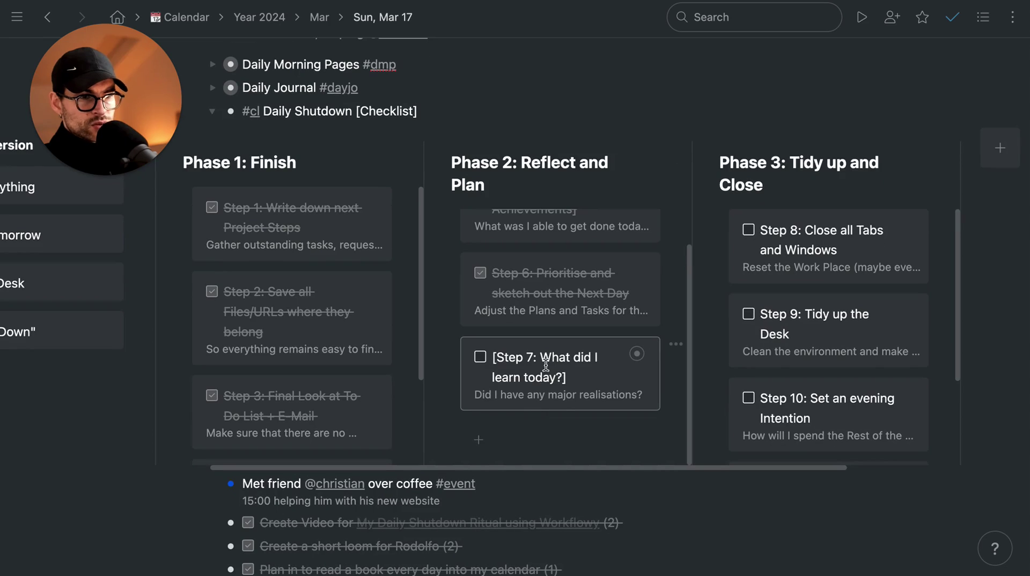
scroll(545, 376, "down", 6)
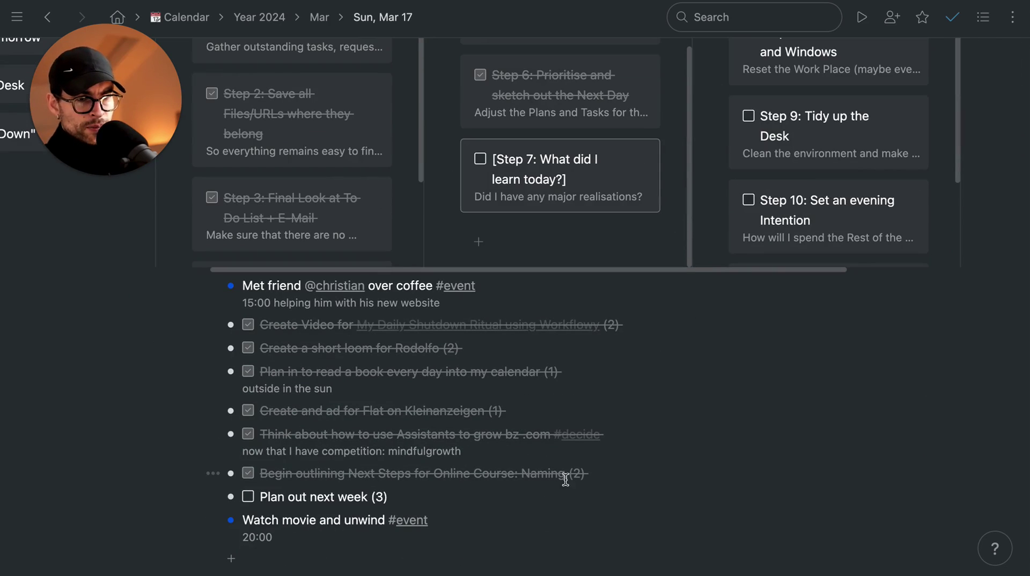
scroll(421, 424, "down", 1)
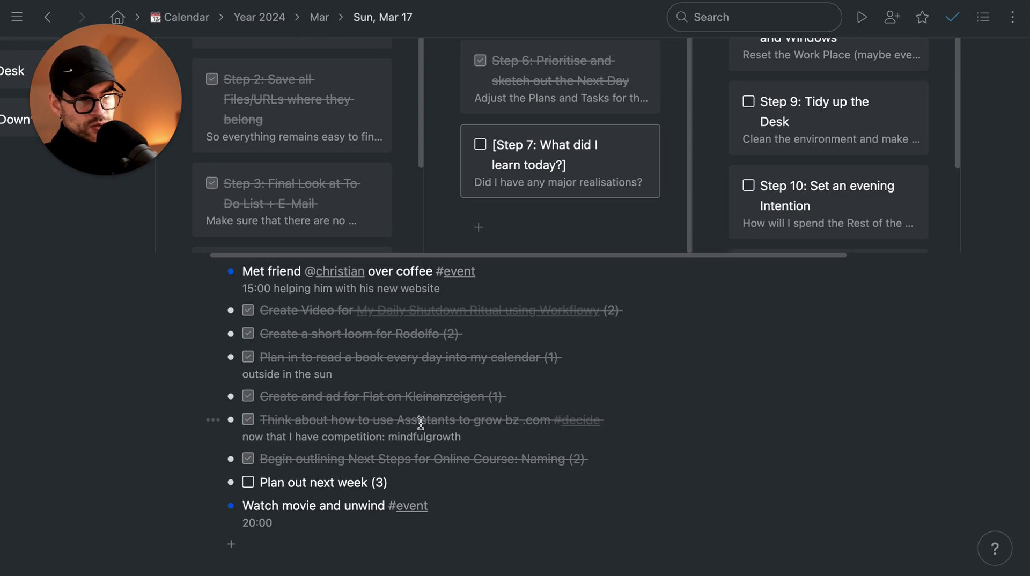
scroll(445, 344, "up", 1)
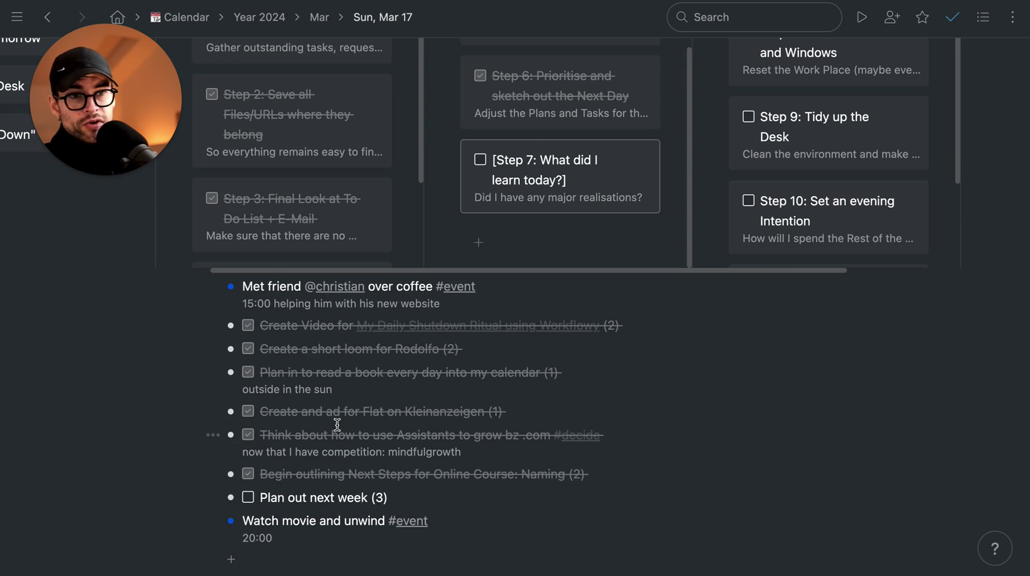
left_click(480, 161)
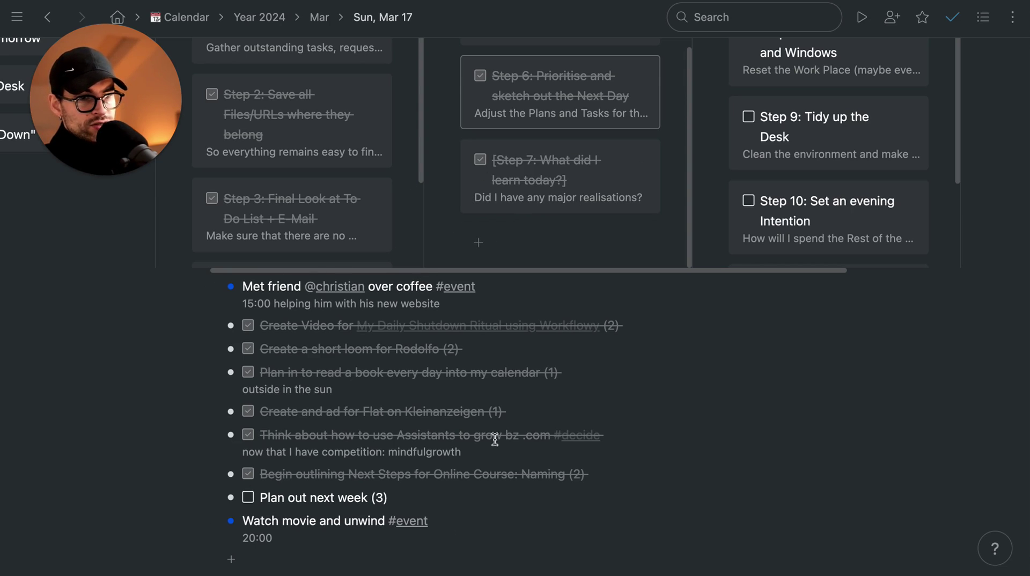
scroll(397, 425, "down", 2)
Mark Step 8 as done on the board
left_click(620, 372)
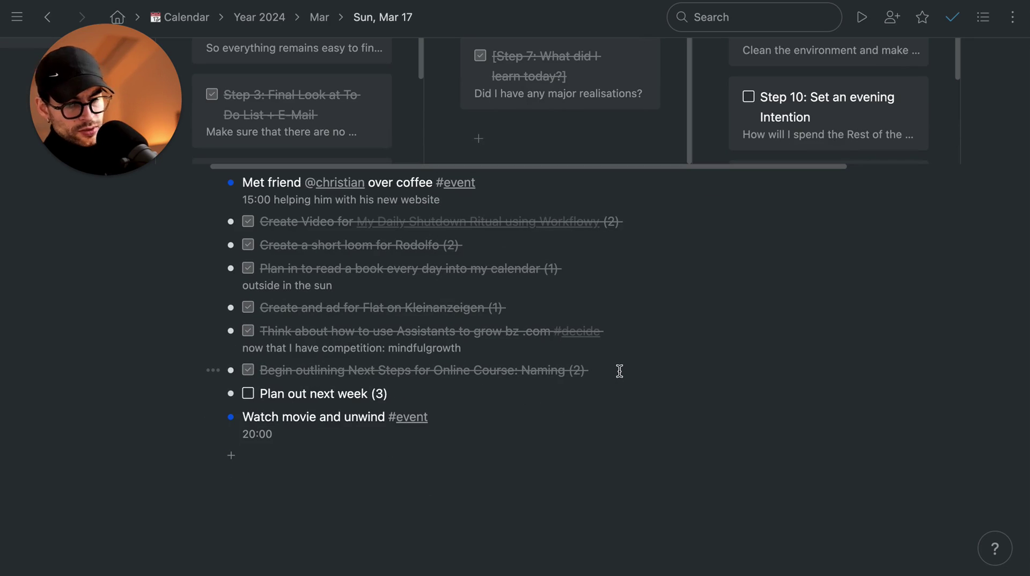
scroll(620, 372, "up", 3)
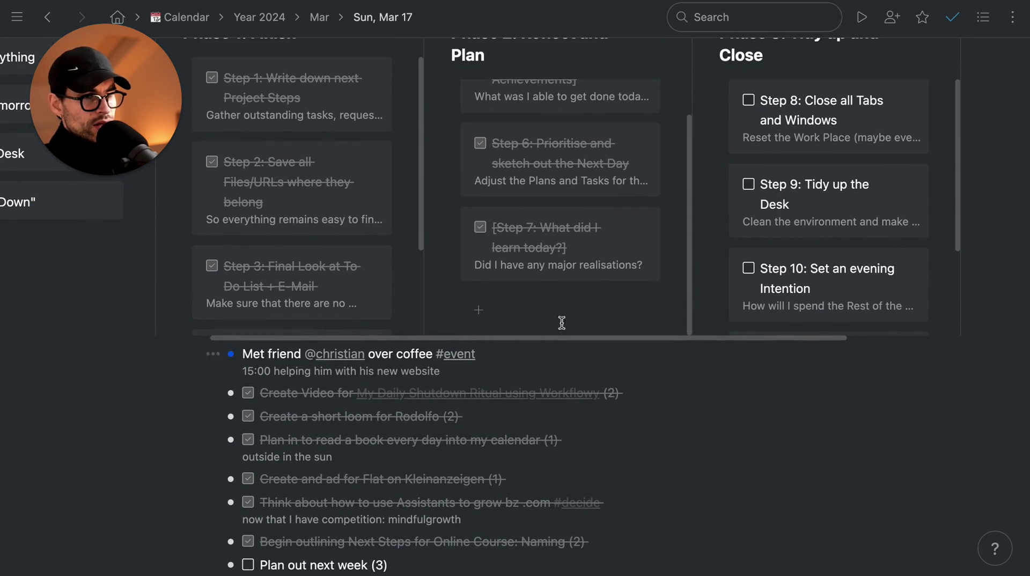
scroll(783, 160, "up", 2)
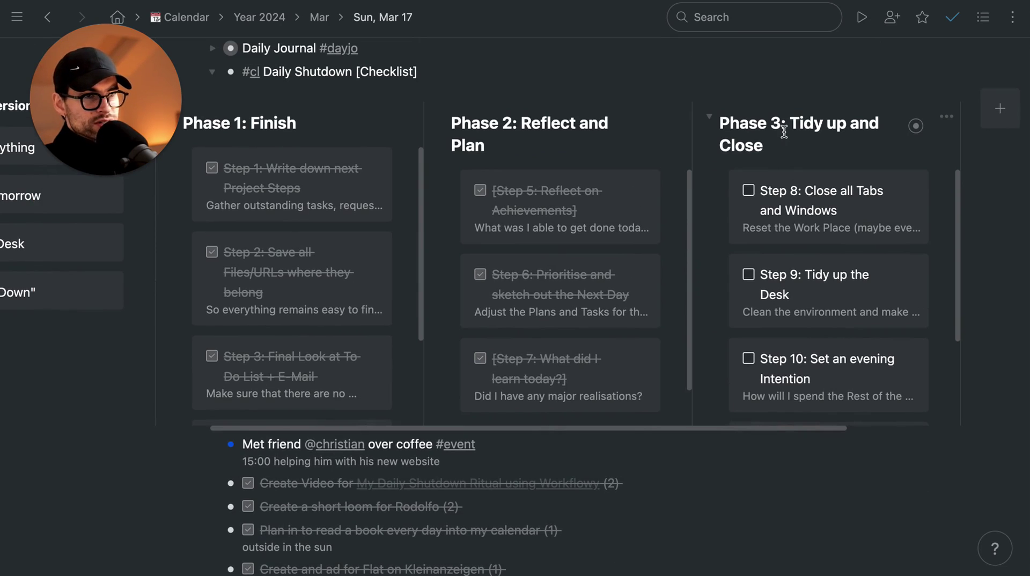
scroll(784, 134, "down", 1)
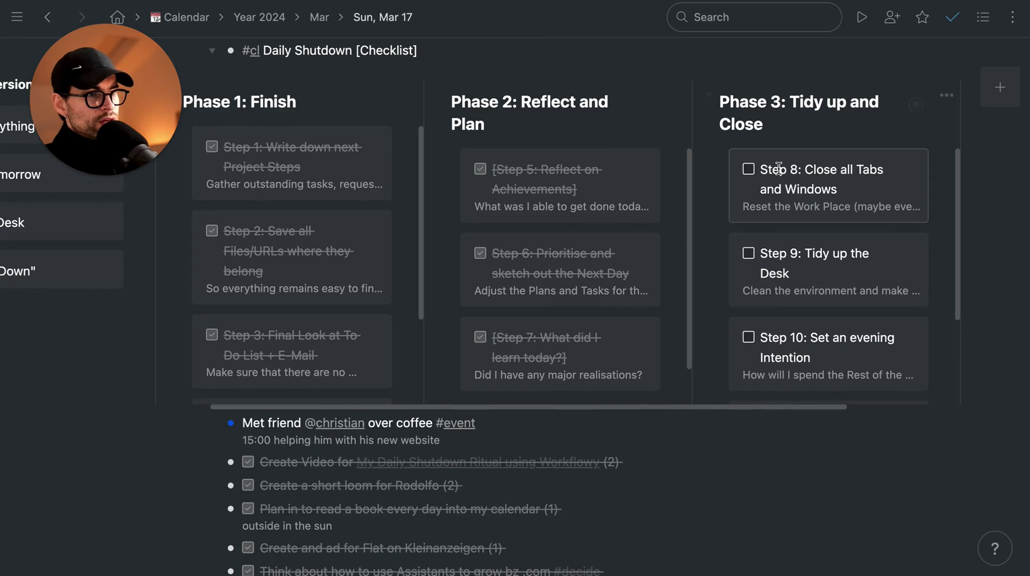
left_click(748, 170)
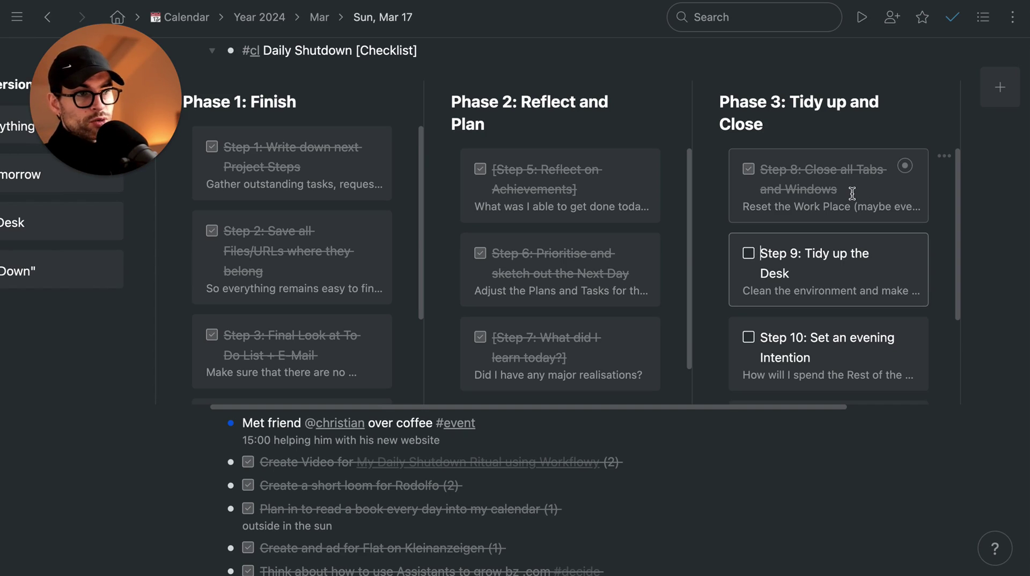
Append ' (+Open Tabs for Tomorrow)' to Step 8's title 'Close all Tabs and Windows'
left_click(853, 193)
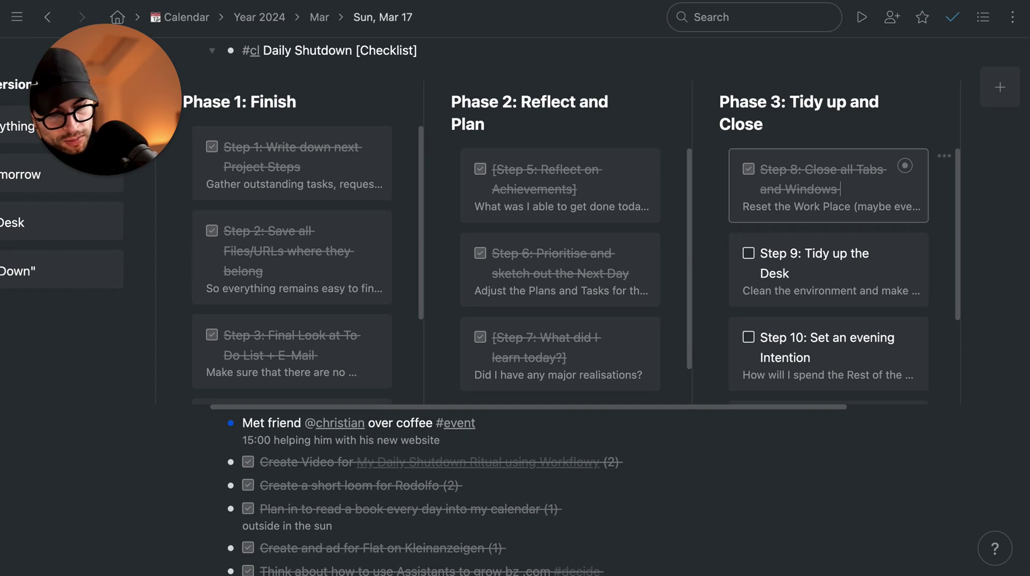
type("(+1p")
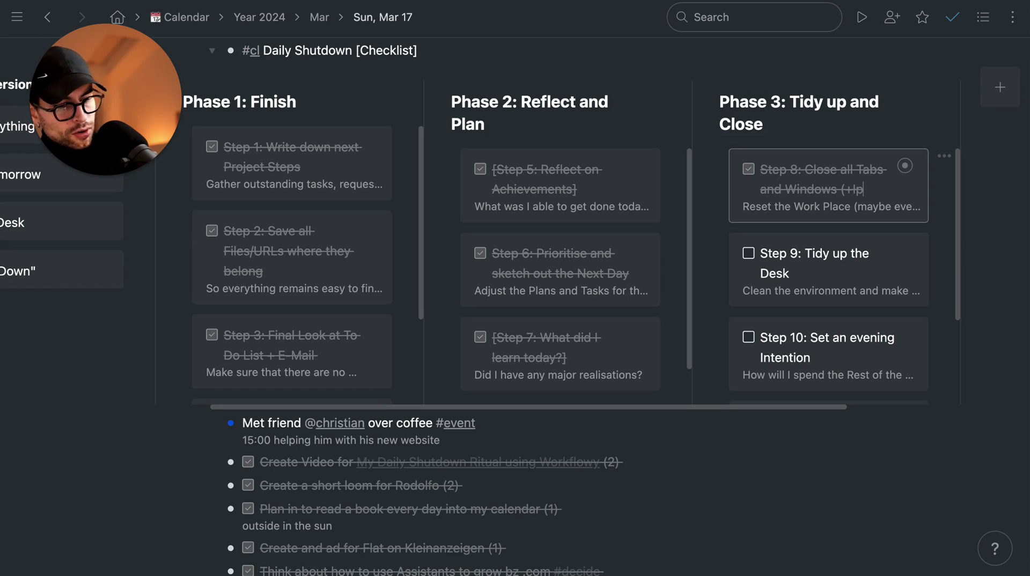
key("BackSpace")
key("BackSpace")
type("Open Ta")
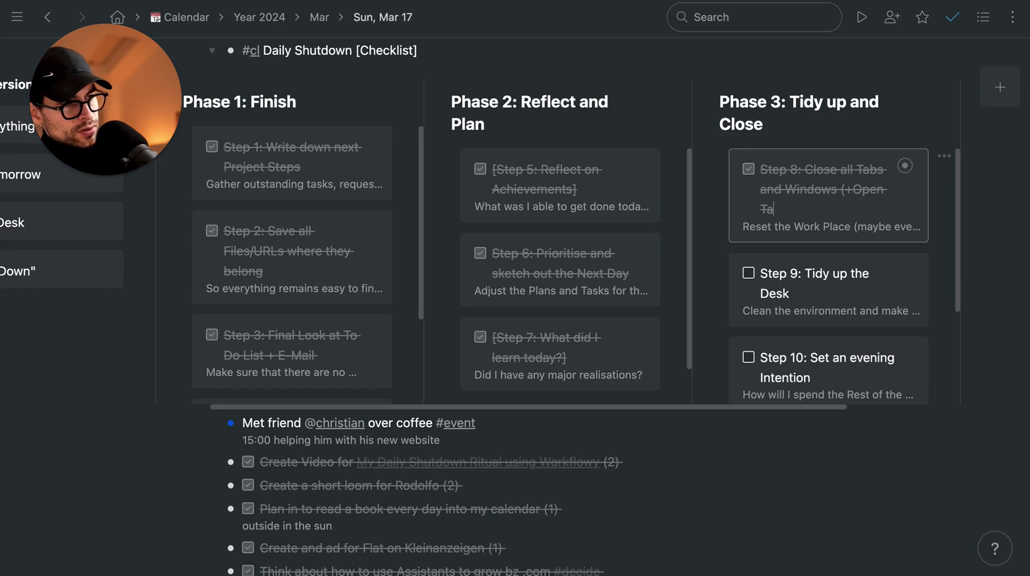
type("bs for Tomorrow)")
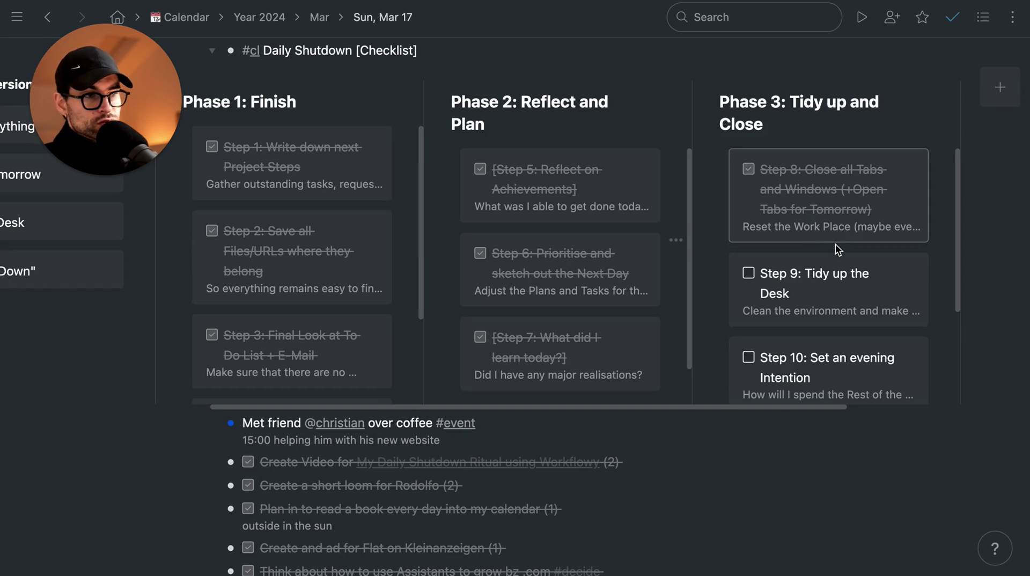
scroll(836, 244, "down", 1)
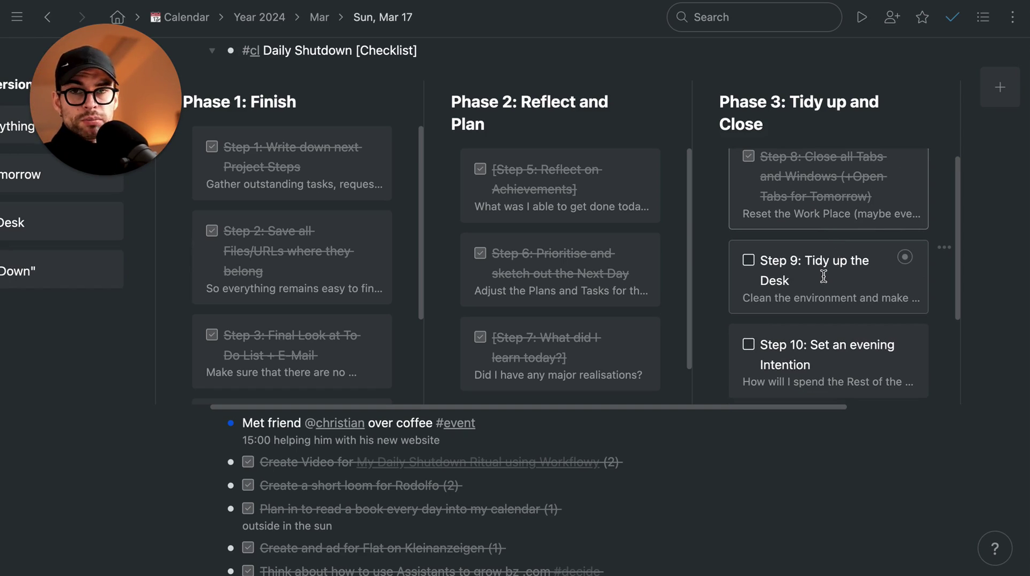
Check off Step 9 (Tidy up the Desk) and Step 10 (evening intention) in Phase 3
left_click(832, 214)
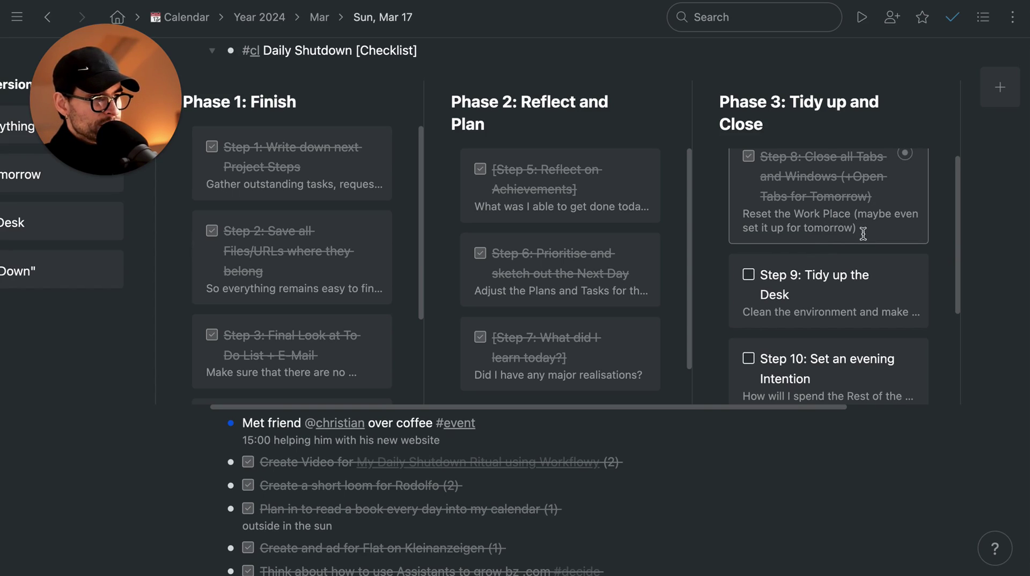
left_click(822, 299)
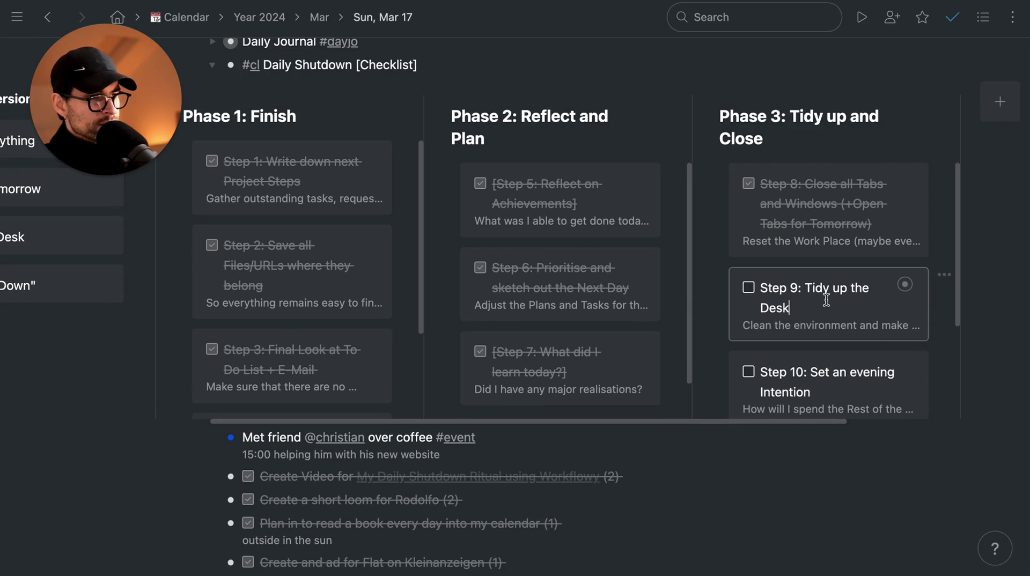
left_click(749, 290)
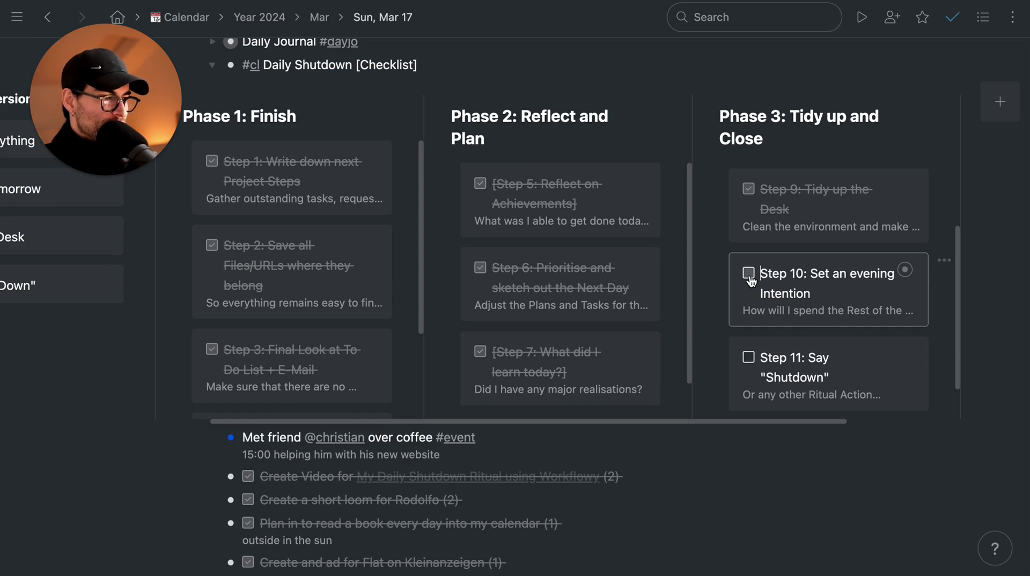
left_click(749, 274)
scroll(807, 333, "down", 1)
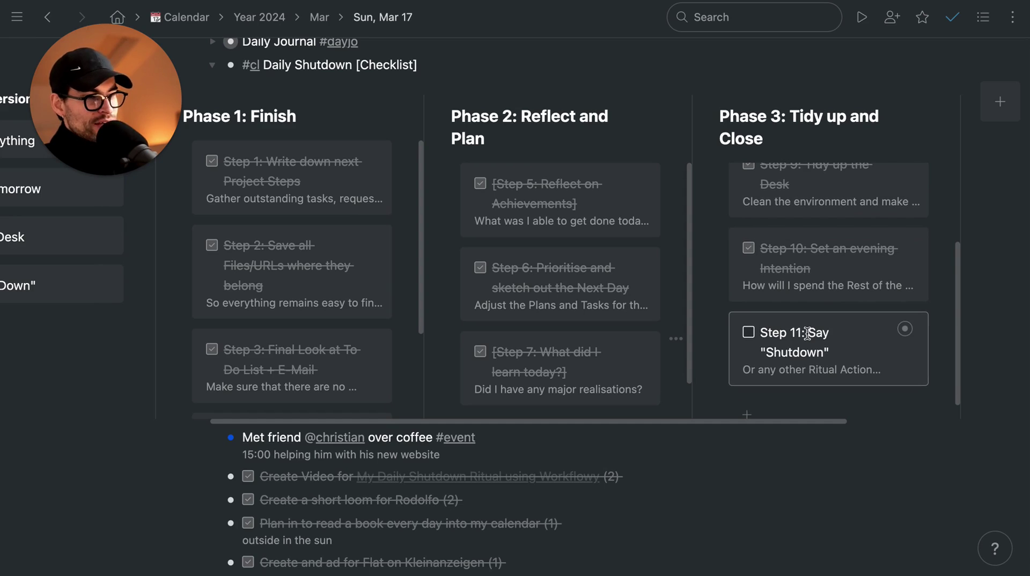
scroll(808, 332, "down", 1)
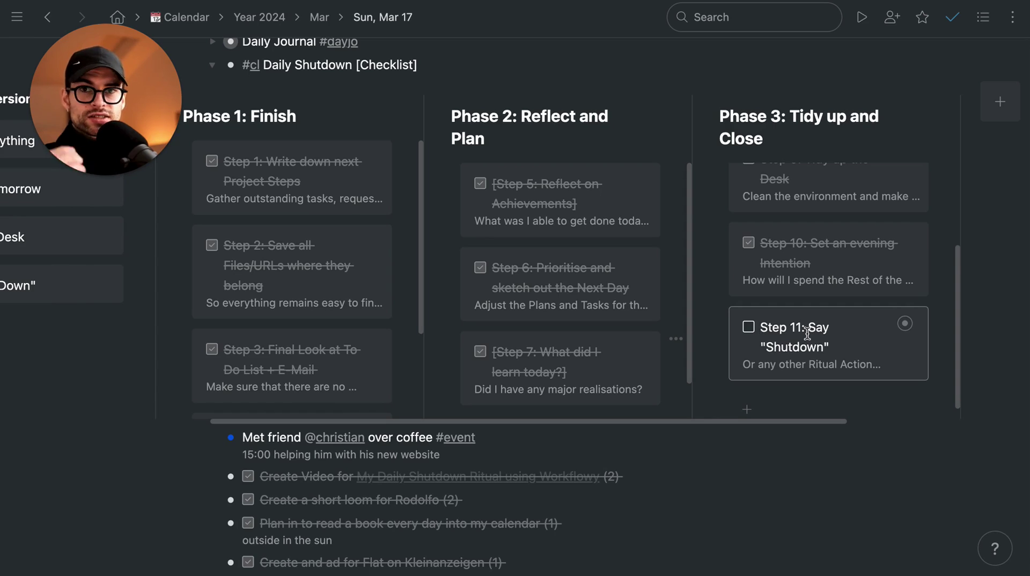
Expand Step 11's note to show its full text, ending 'Tomorrow is a new day.'
left_click(816, 368)
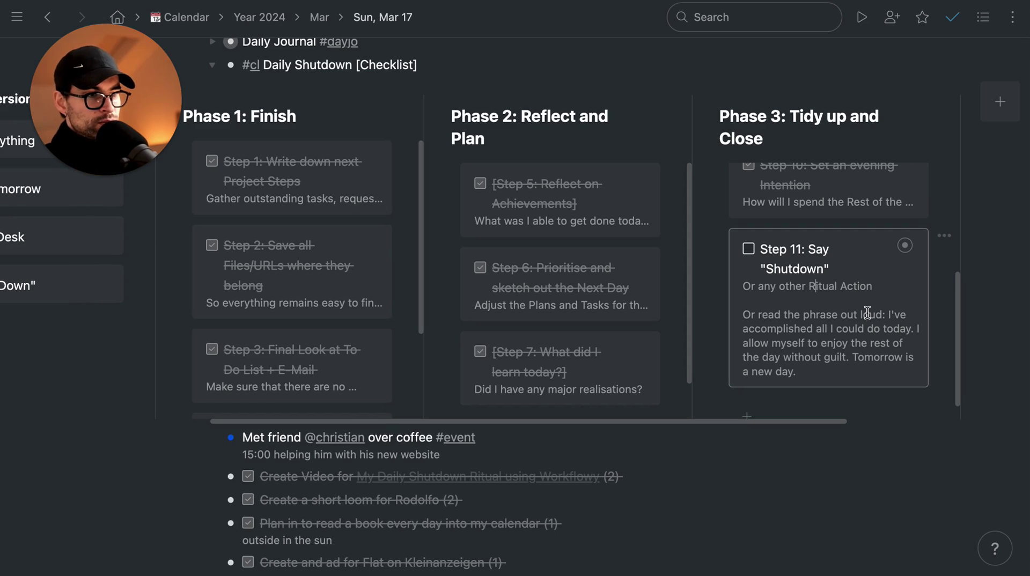
scroll(778, 271, "down", 1)
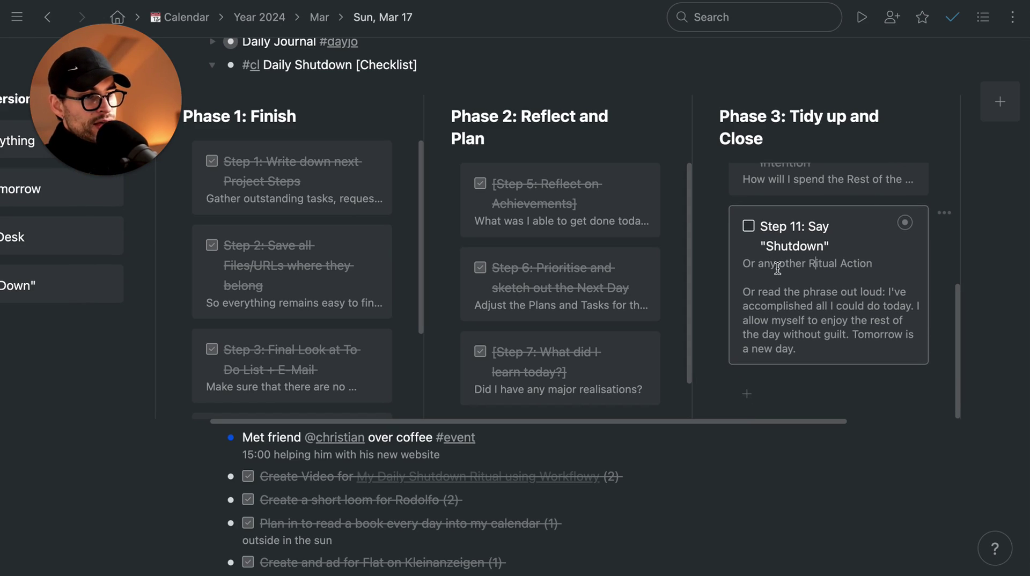
Collapse Step 11's note and check off Step 11: Say 'Shutdown'
left_click(748, 226)
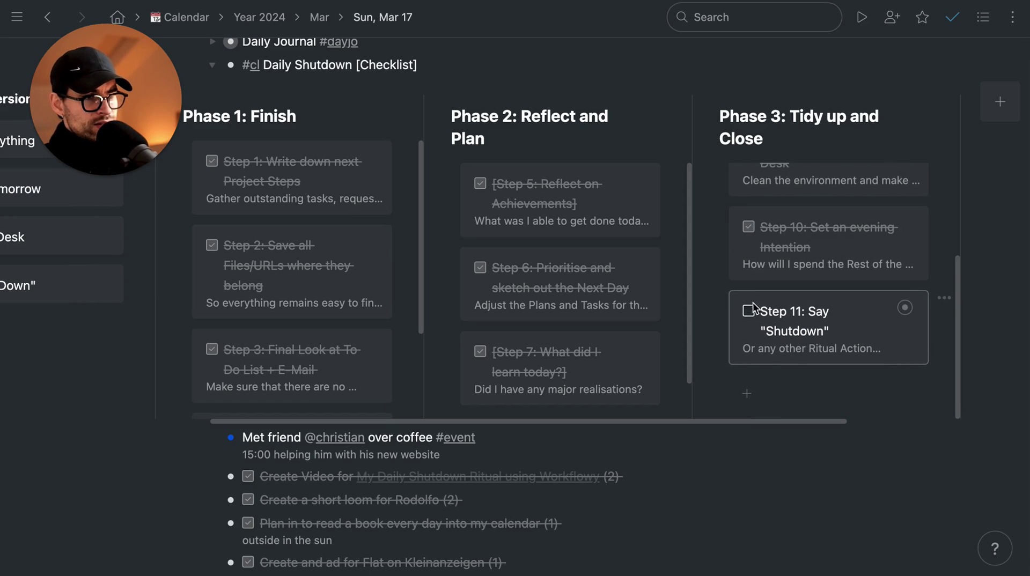
left_click(749, 311)
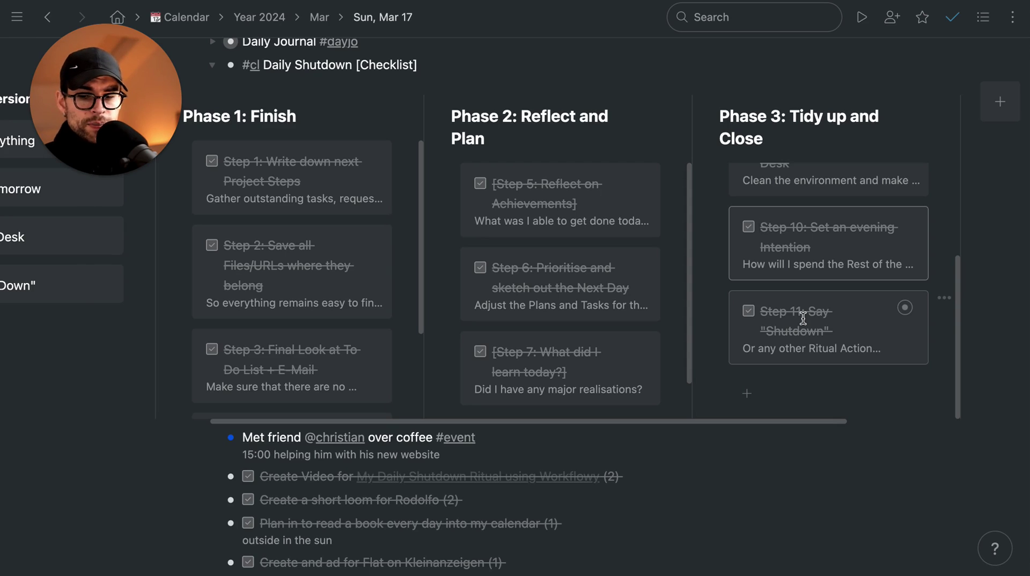